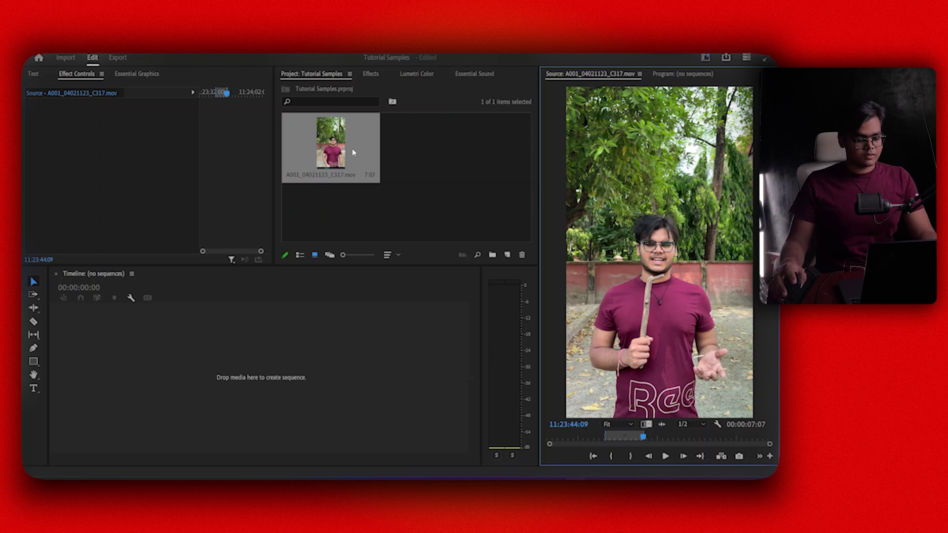
Create a sequence from A001_04021123_C317.mov and add the text "So" over the shirt at 00:00:00:16
left_click_drag(354, 152, 117, 359)
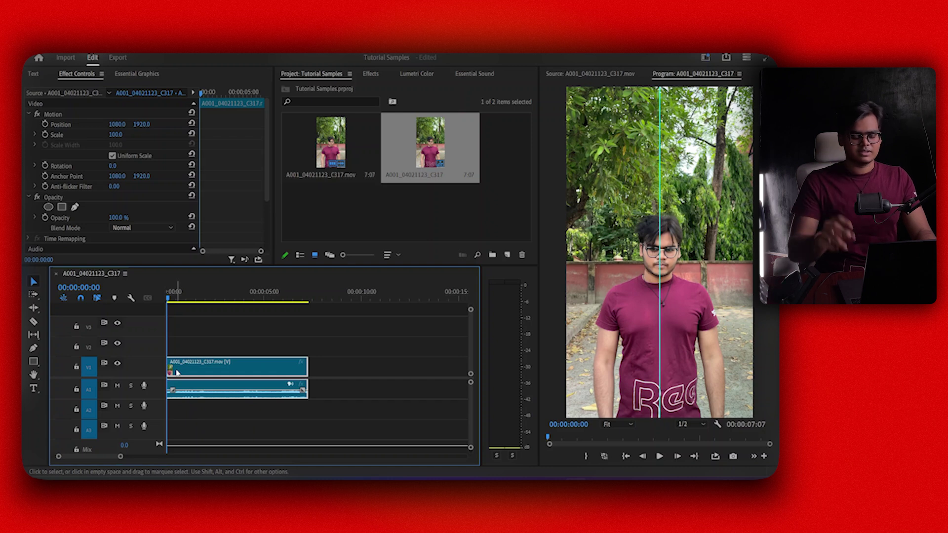
left_click(34, 388)
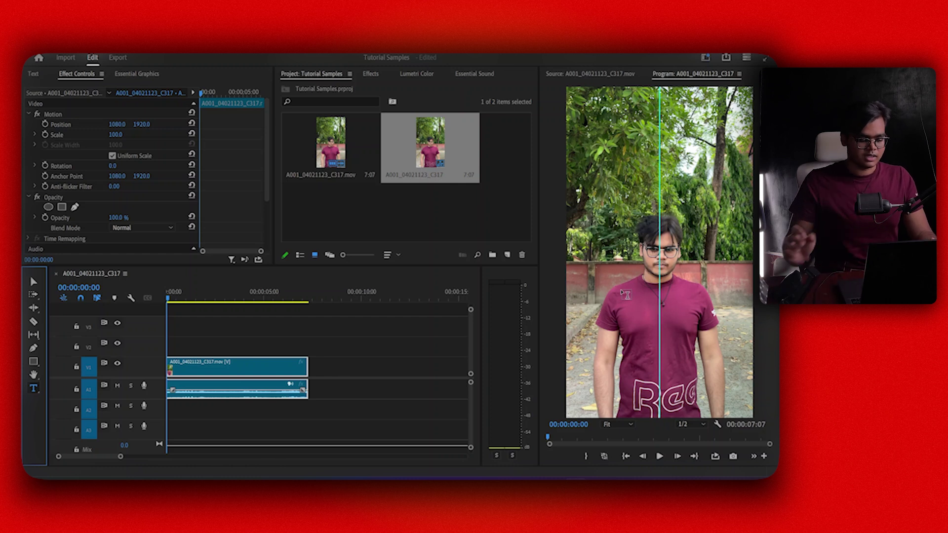
key("space")
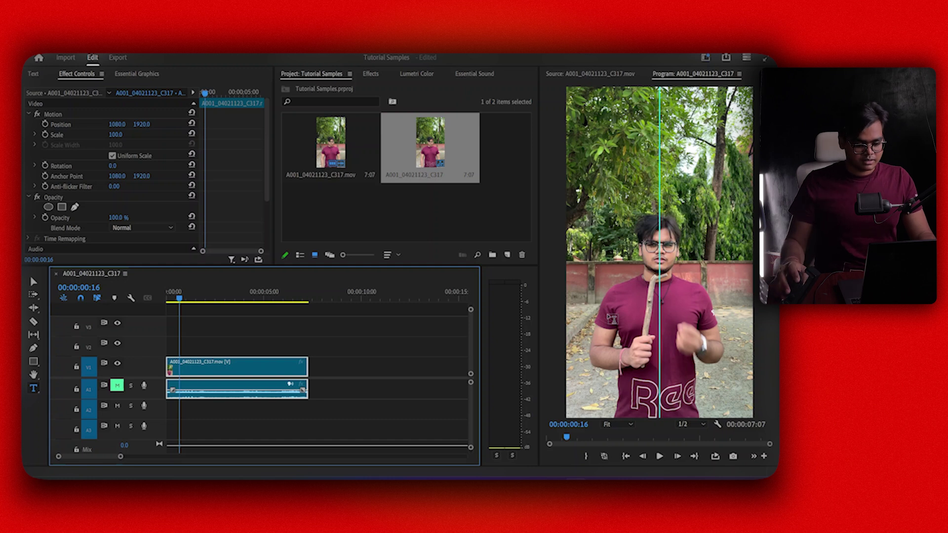
left_click(620, 308)
type("So")
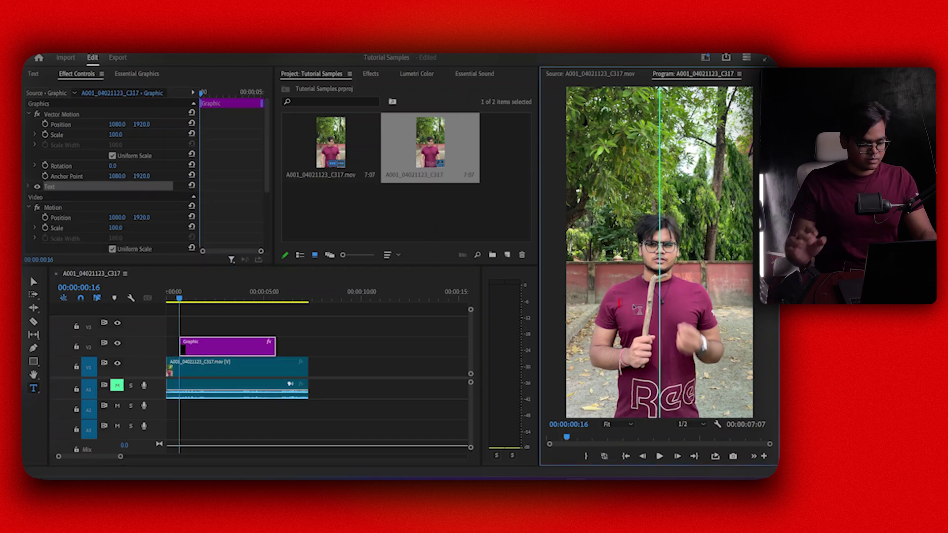
Add the words "this", "effect", "is" and "called" as separate text layers around the speaker
key("Escape")
left_click(617, 332)
type("this")
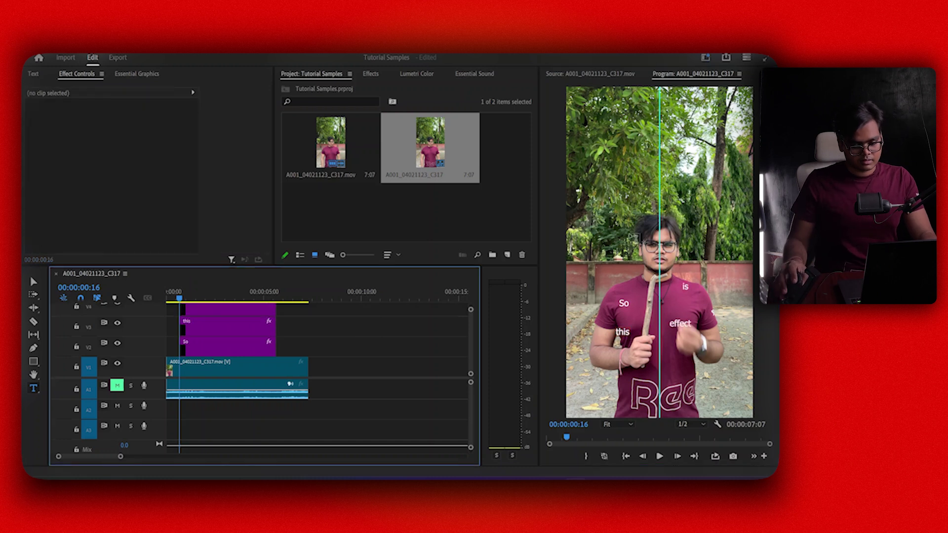
left_click(621, 246)
type("called")
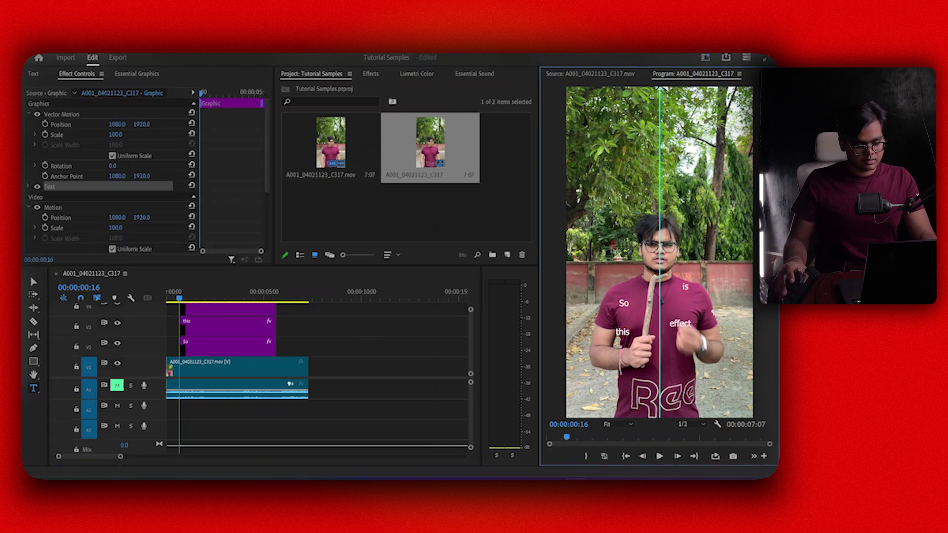
key("Escape")
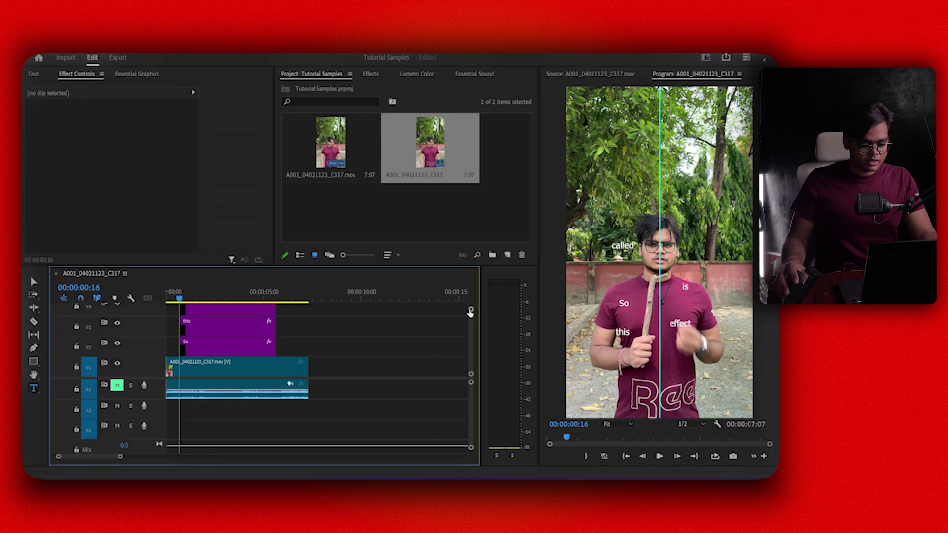
Change the font of all five text clips to Europa Grotesk SH
scroll(470, 309, "down", 1)
left_click_drag(469, 310, 470, 306)
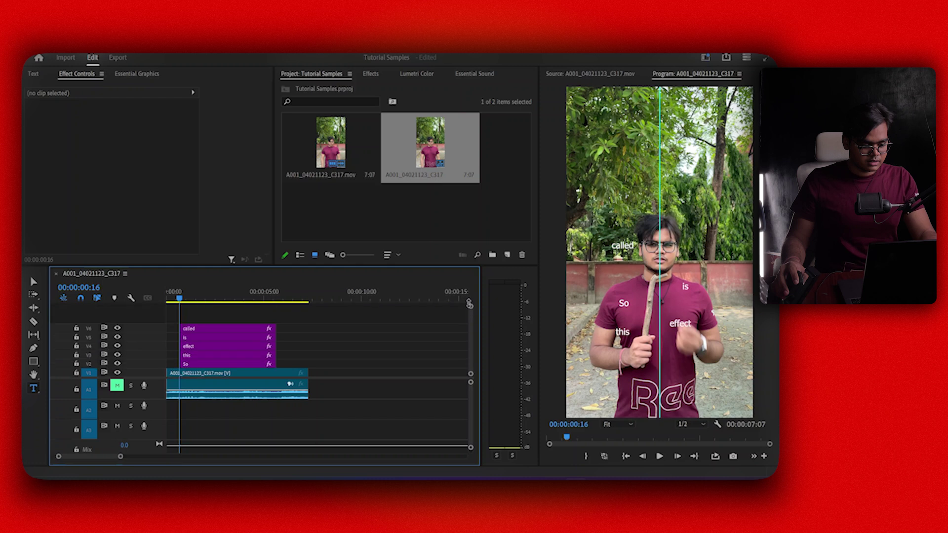
left_click_drag(309, 367, 245, 333)
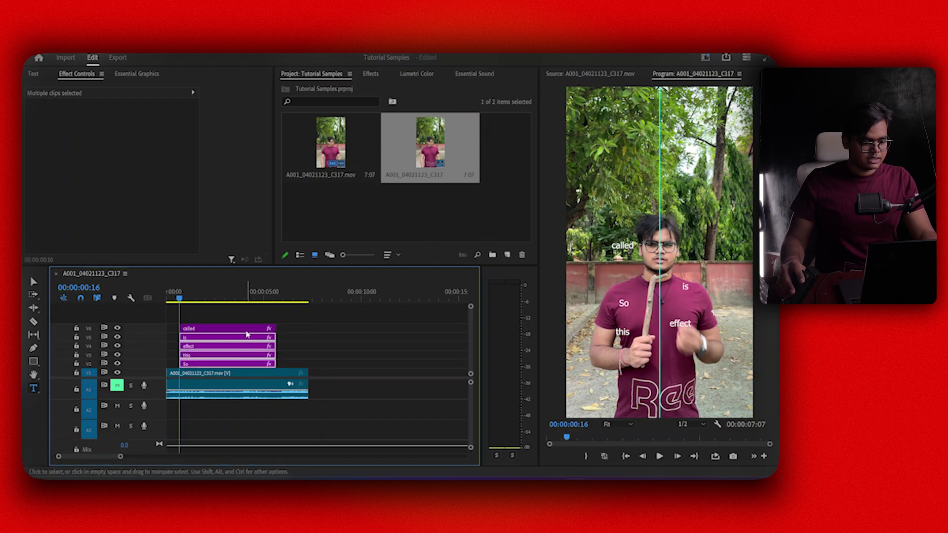
left_click_drag(295, 363, 253, 287)
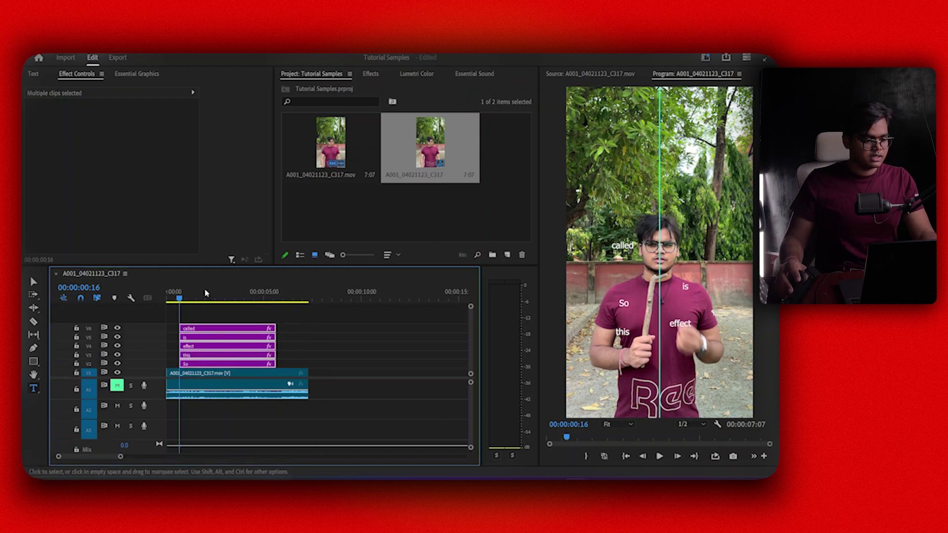
left_click(137, 74)
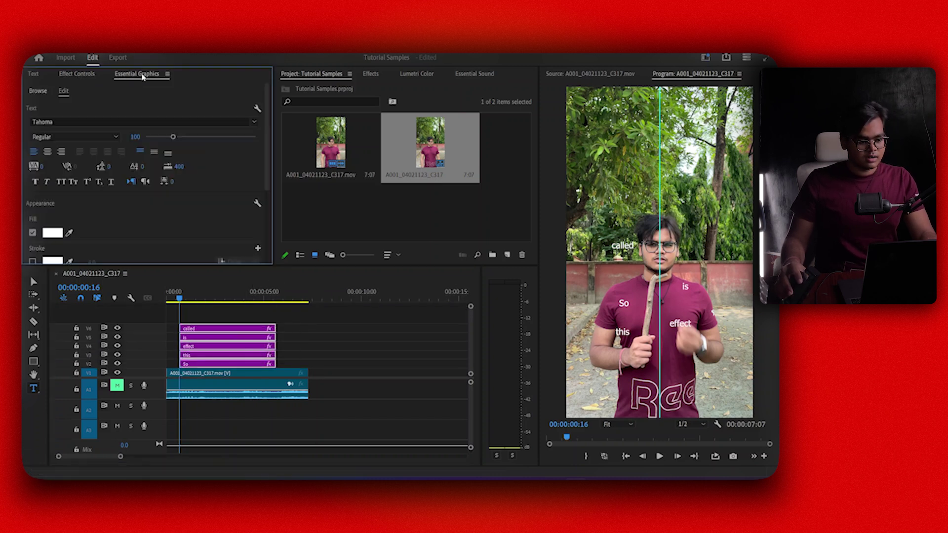
left_click(197, 53)
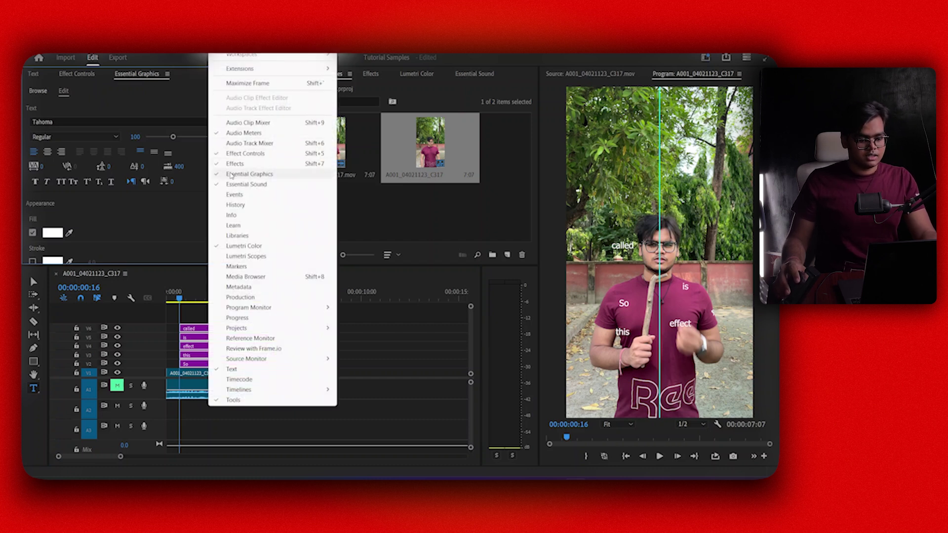
left_click(132, 209)
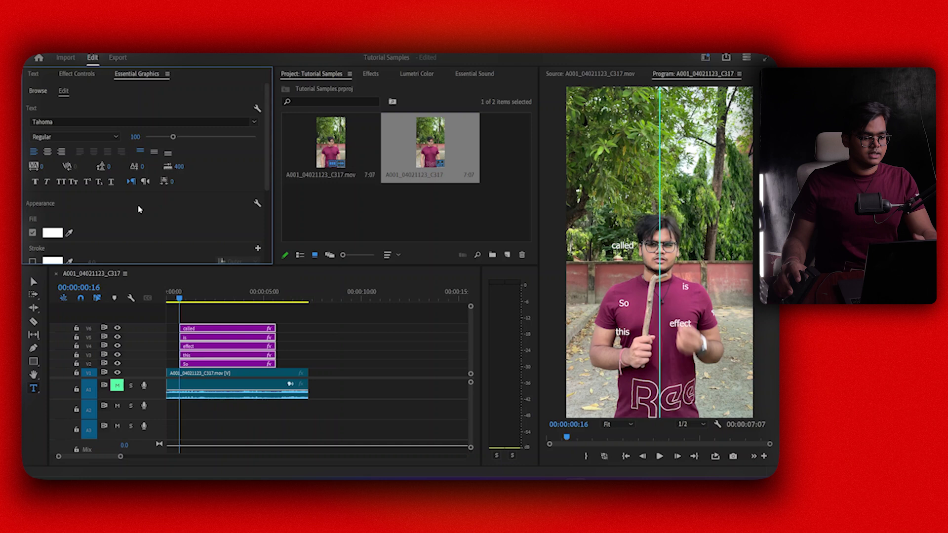
left_click(255, 123)
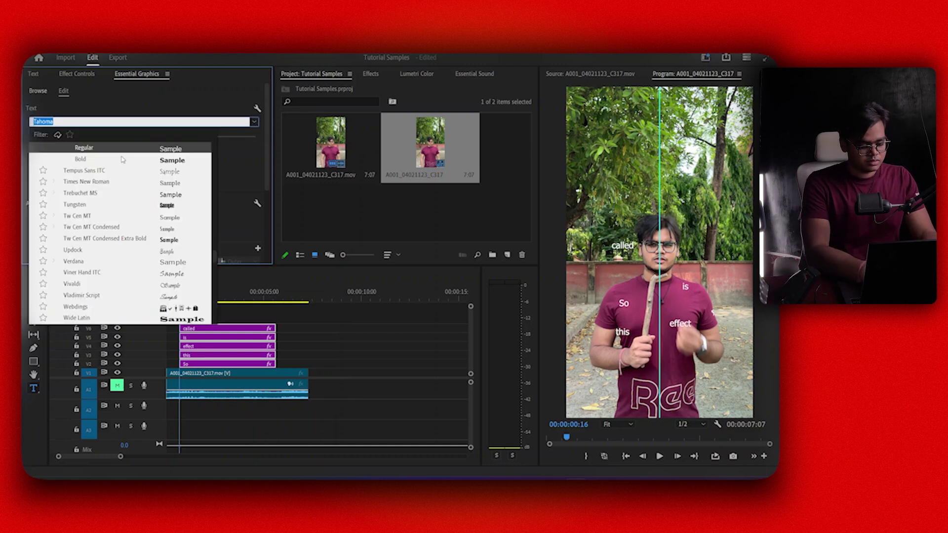
type("europ")
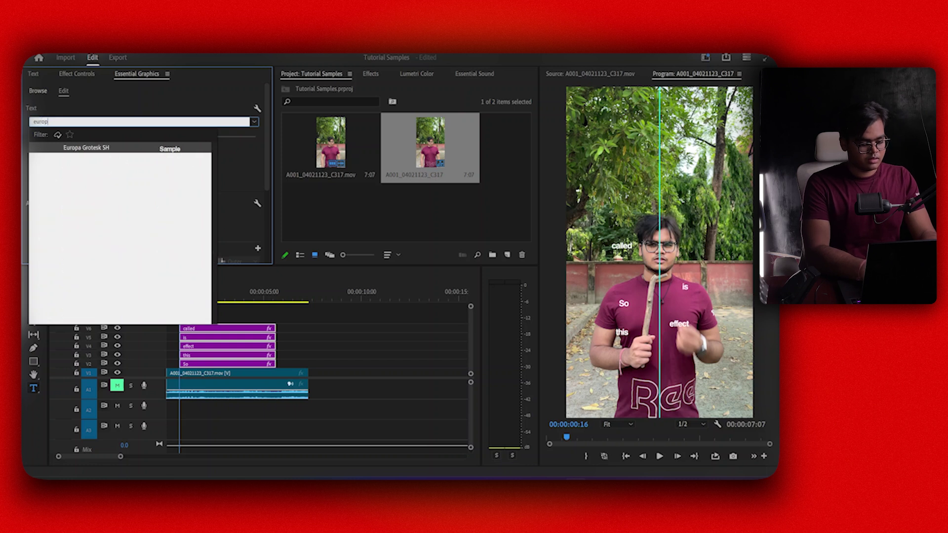
type("a")
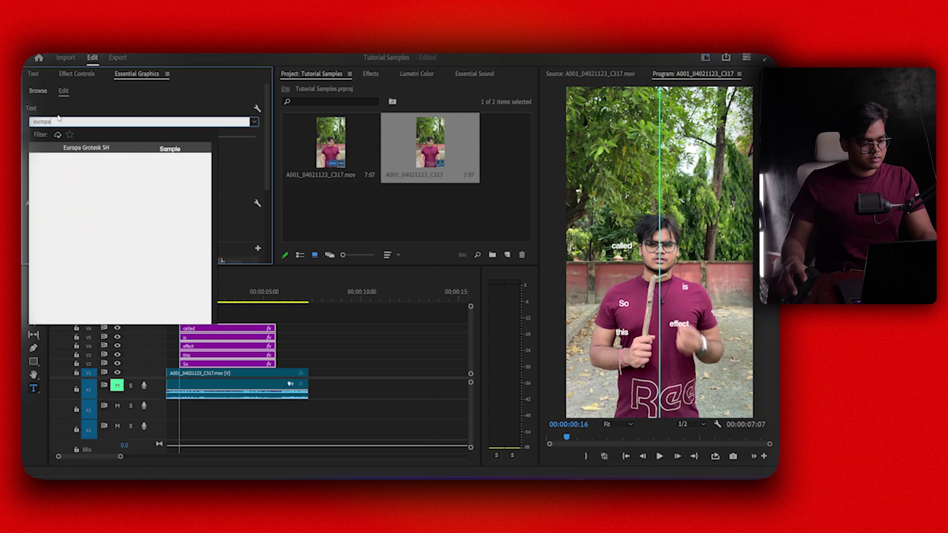
left_click(104, 150)
Set the font size of the five selected text clips to 220
left_click(133, 134)
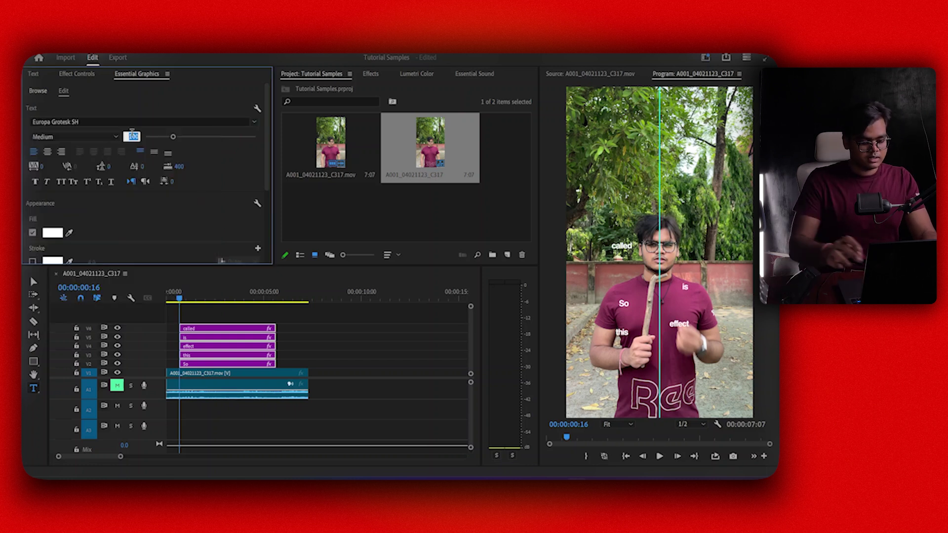
type("220")
key("Return")
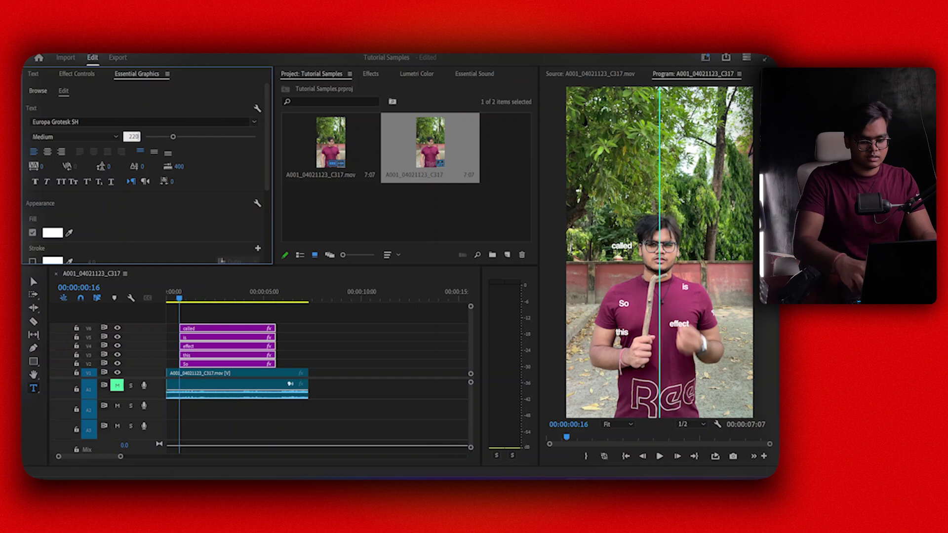
Change the fill colour of the five text clips to the pale cream #FFF5D8
left_click(64, 235)
left_click(308, 315)
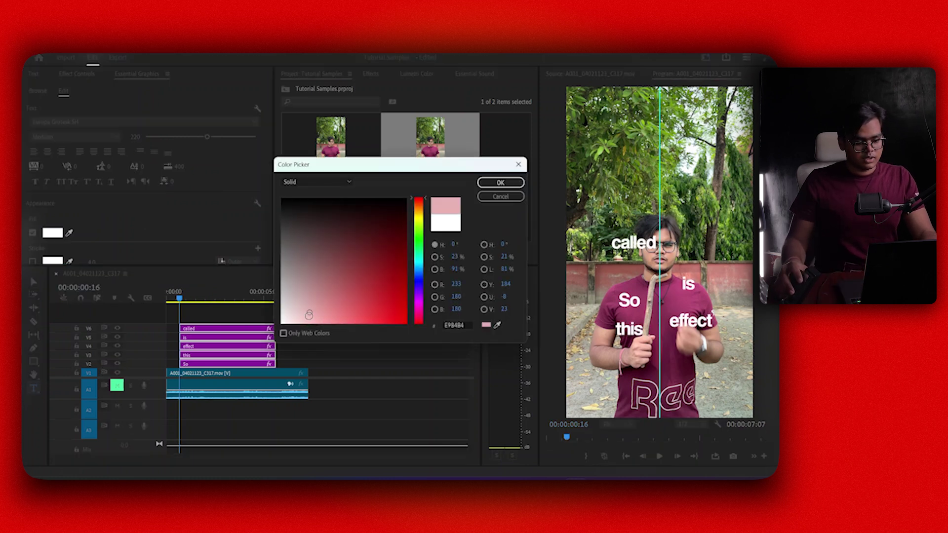
left_click_drag(308, 315, 299, 350)
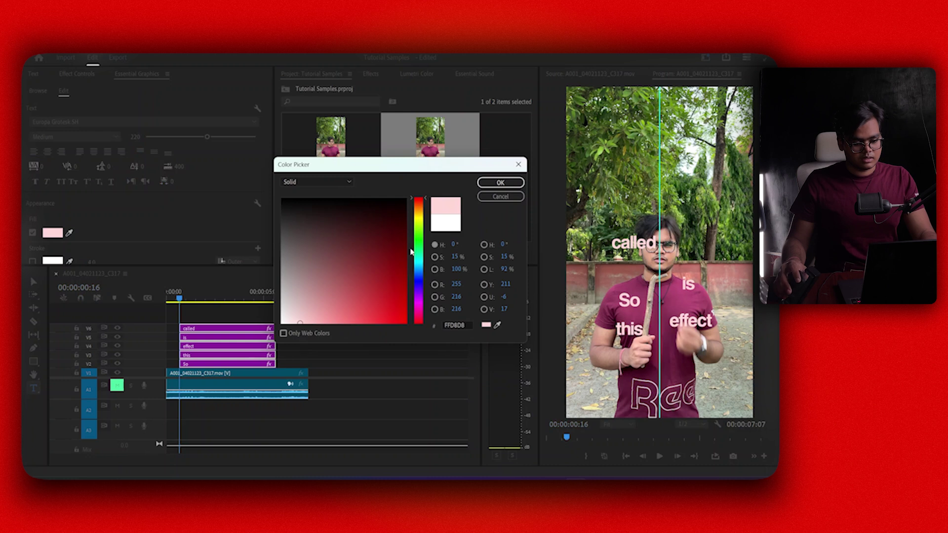
left_click(416, 215)
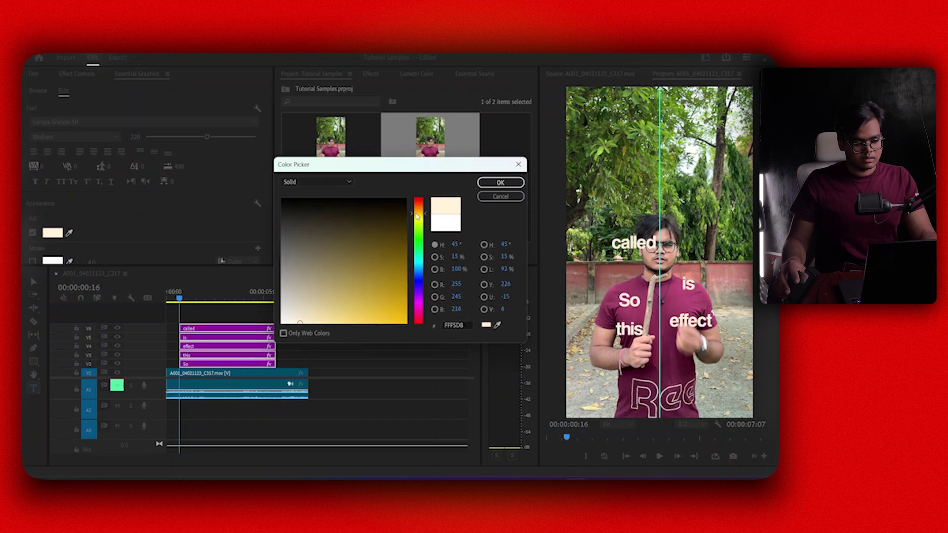
left_click(500, 183)
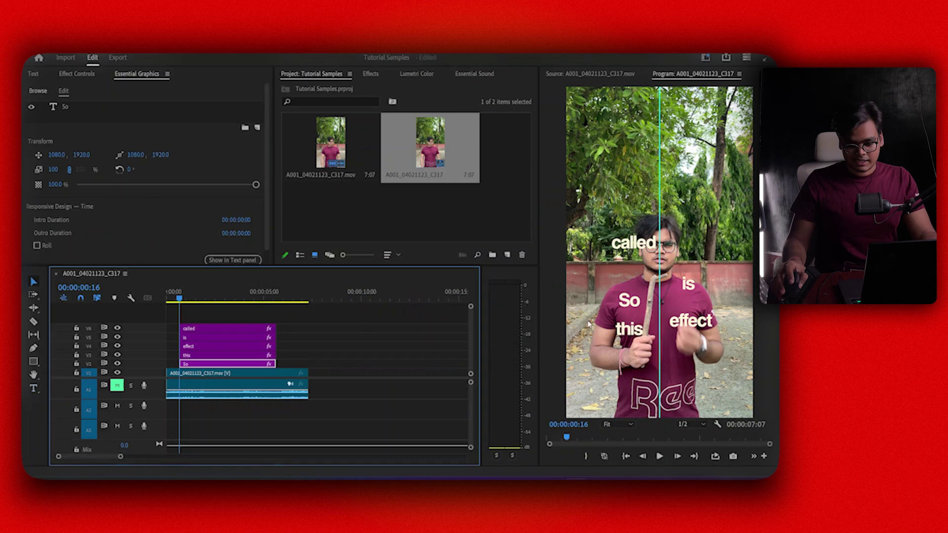
Enlarge "So" to a scale of 225 beside the speaker's shoulder and move "called" up to head height
left_click(633, 306)
left_click_drag(630, 303, 627, 291)
left_click_drag(634, 242, 638, 214)
left_click(622, 290)
left_click_drag(623, 299, 616, 308)
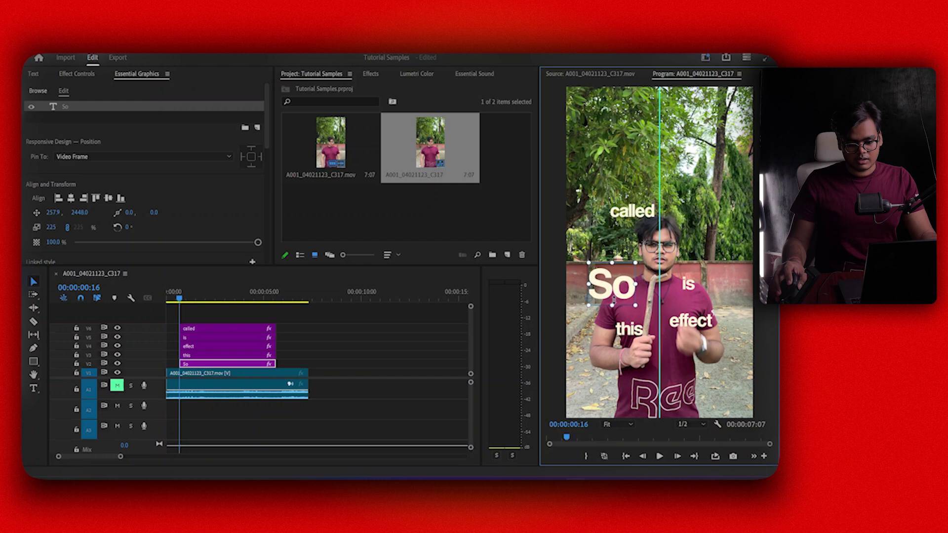
Move "called" to the other side of the speaker's head and "this" down beside the shirt logo, and select "effect"
left_click(634, 212)
left_click_drag(634, 212, 697, 233)
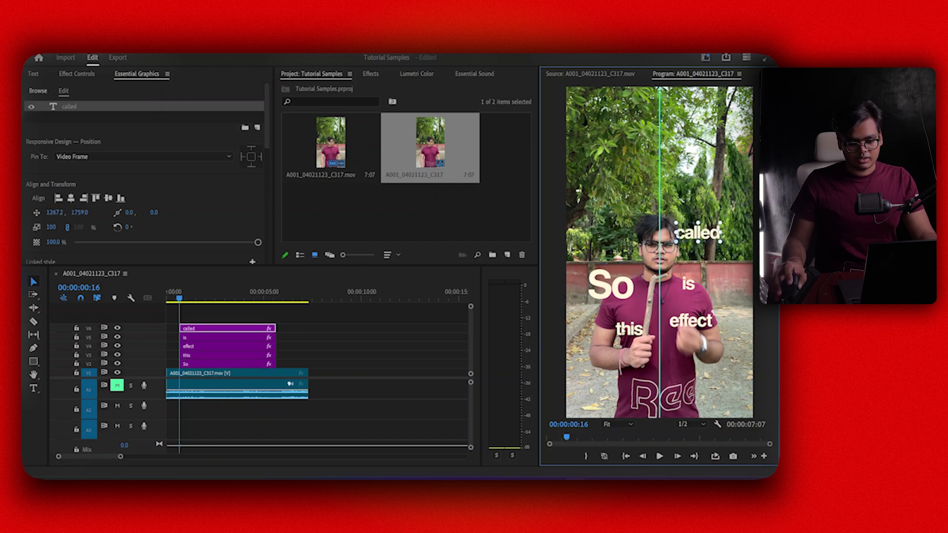
left_click(631, 330)
left_click_drag(631, 329, 624, 374)
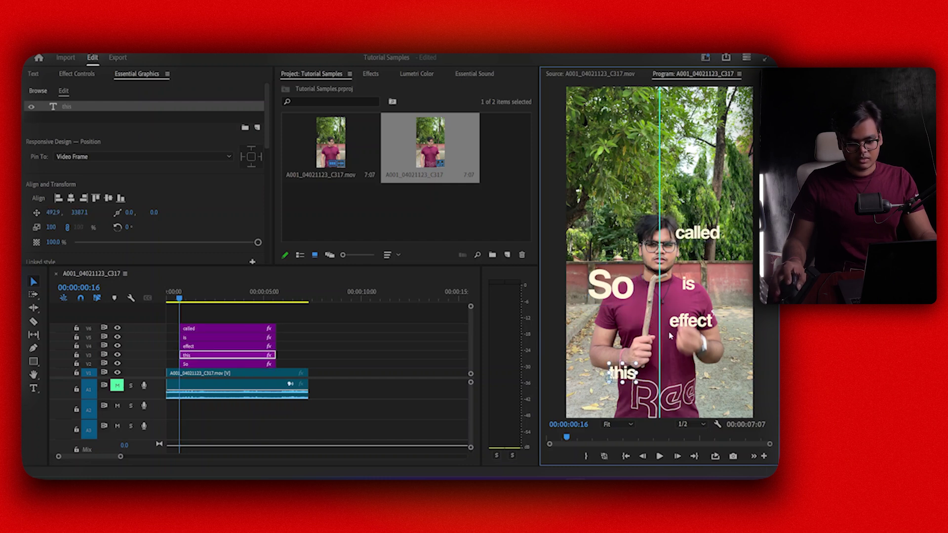
left_click(694, 323)
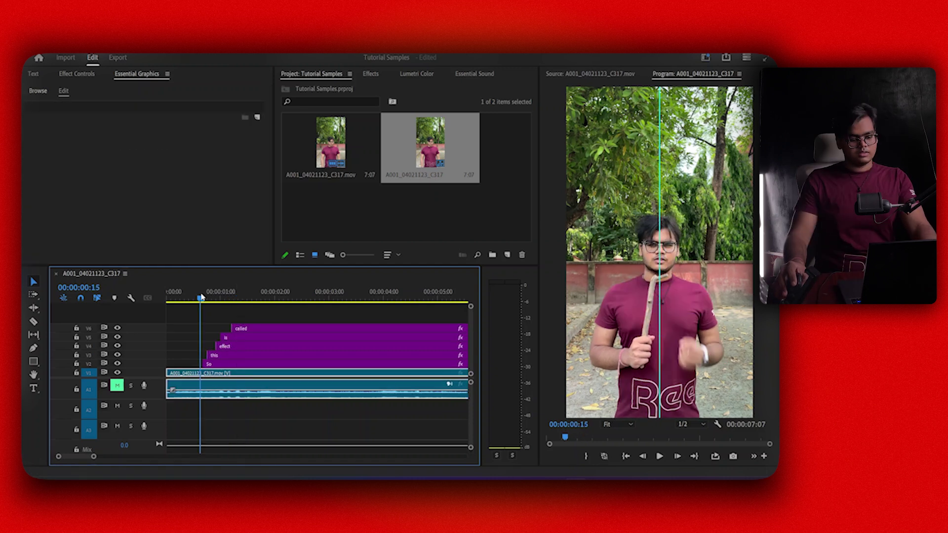
Search the effects for "tra" and apply Transform Preset to the "So" text clip
left_click_drag(200, 299, 200, 297)
key("space")
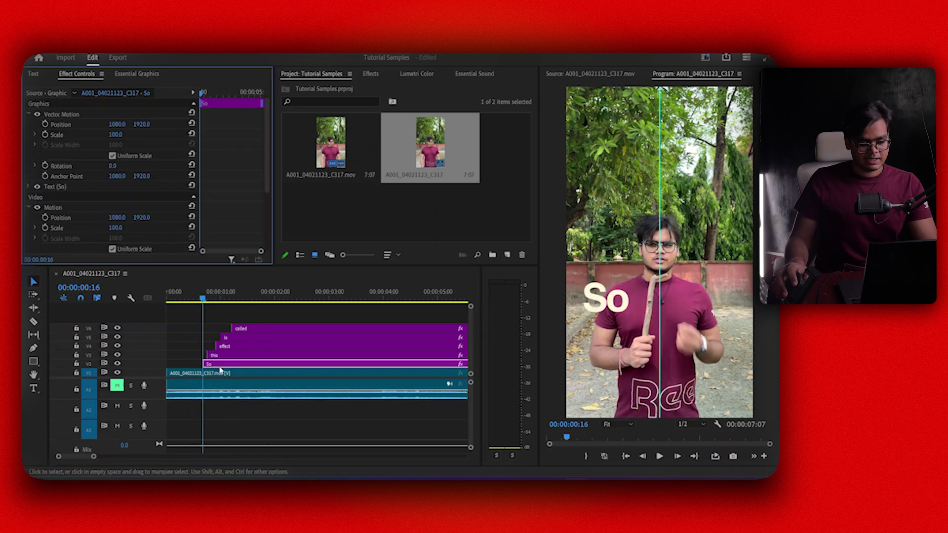
left_click(338, 101)
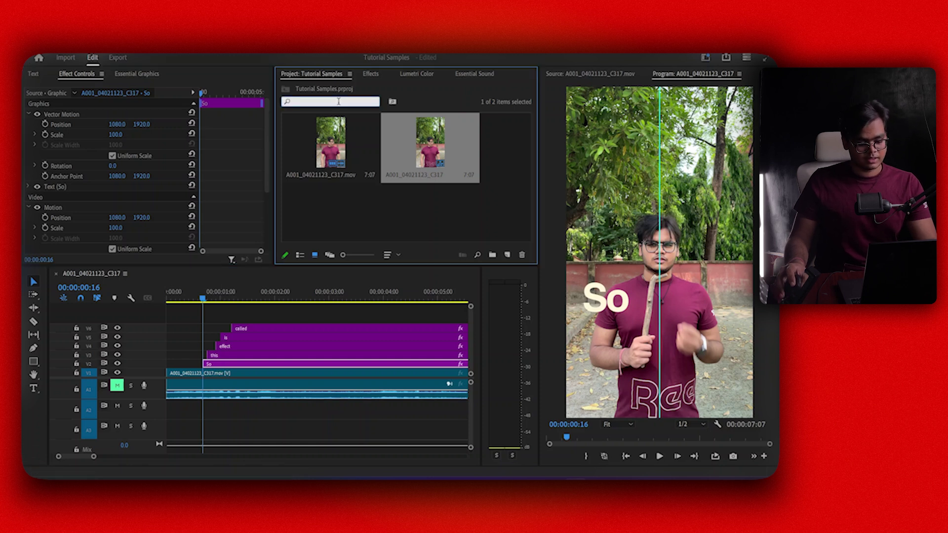
left_click(371, 73)
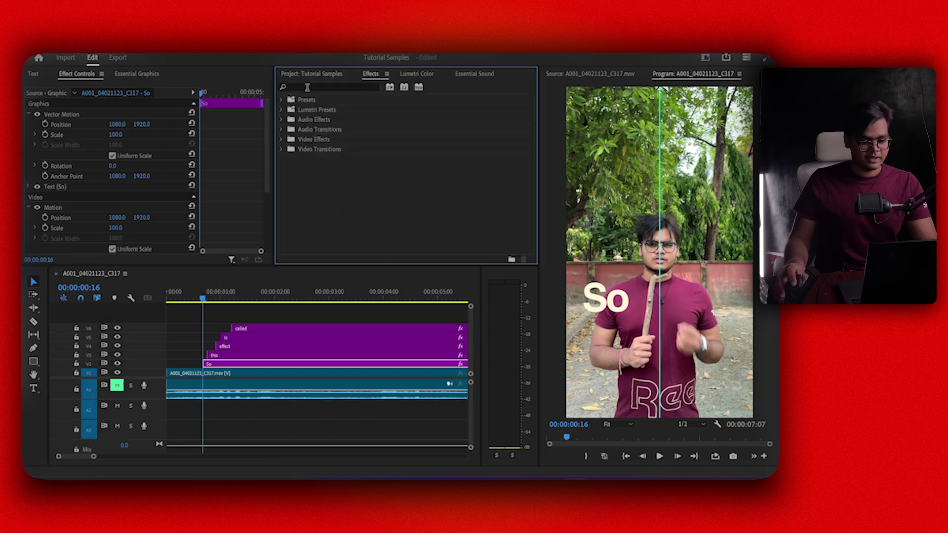
left_click(303, 87)
type("tra")
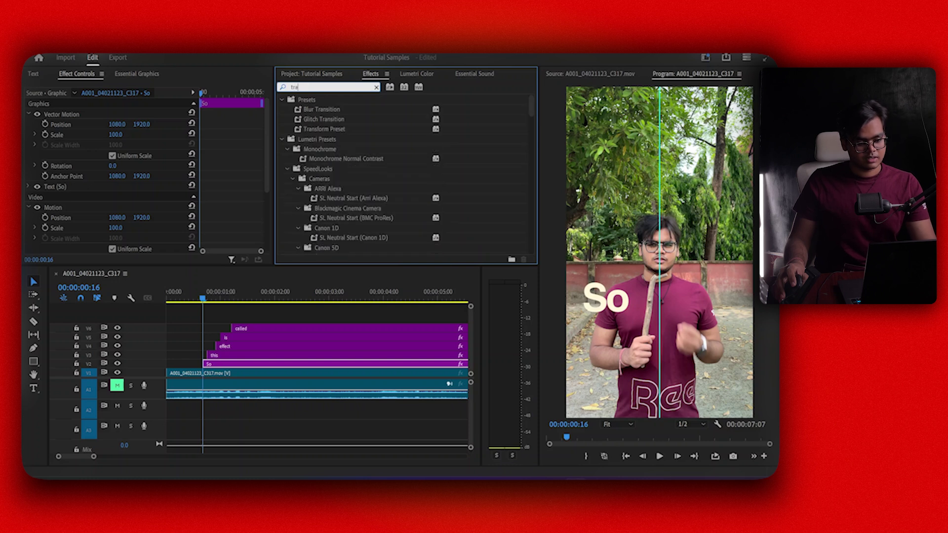
left_click_drag(325, 127, 215, 363)
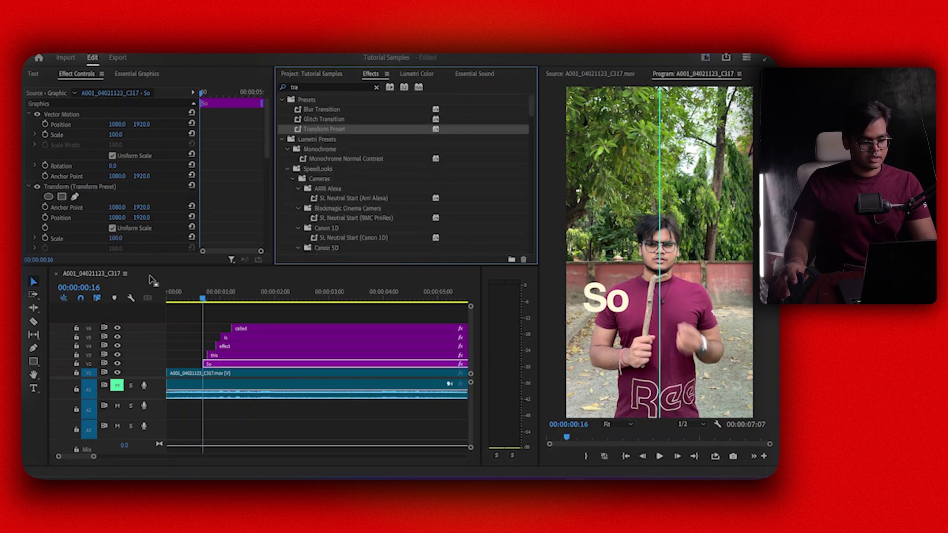
Turn on keyframing for Position and Opacity in the Transform effect of "So" at 00:00:00:16
scroll(89, 171, "down", 5)
scroll(90, 171, "up", 4)
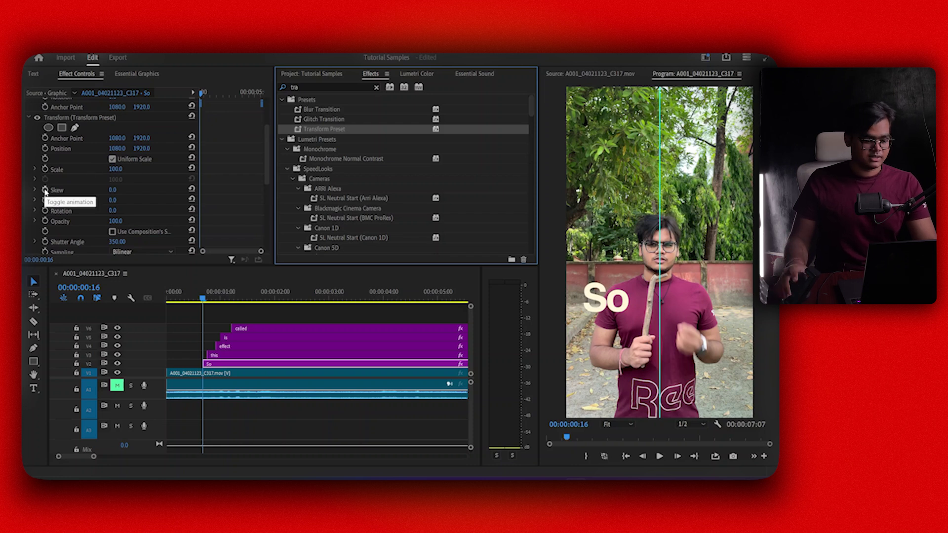
left_click(46, 149)
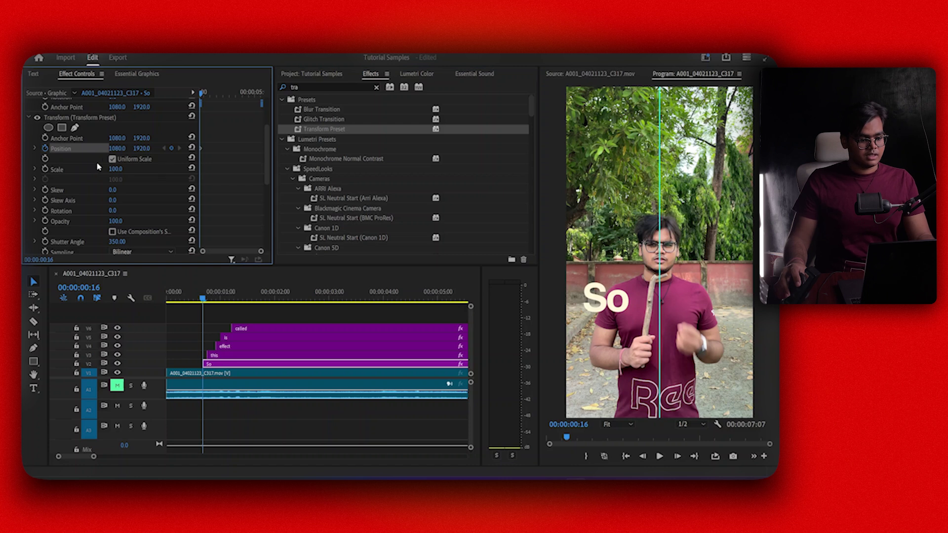
left_click(44, 222)
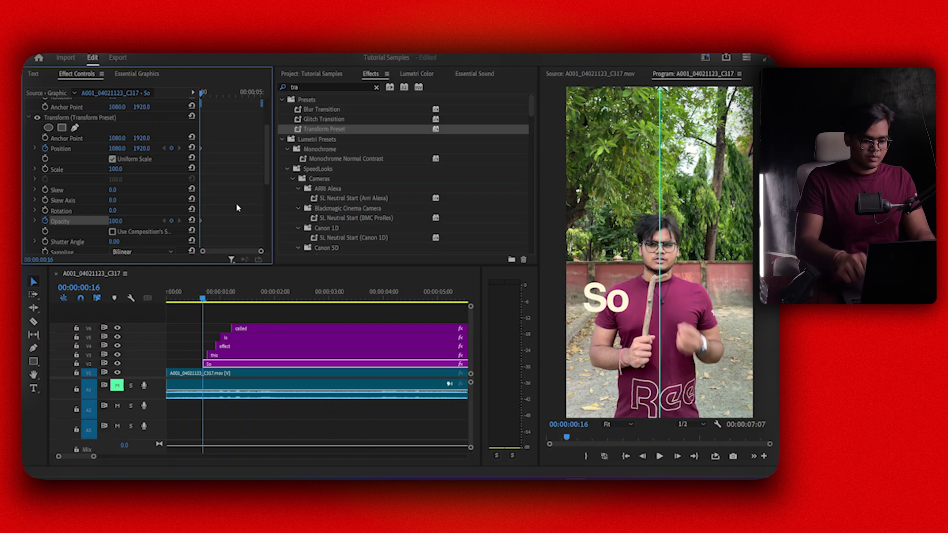
Add Position and Opacity keyframes to the Transform effect of "So" at 00:00:01:02
key("Right")
key("Right")
key("Right")
key("Right")
key("Right")
key("Right")
key("Right")
key("Right")
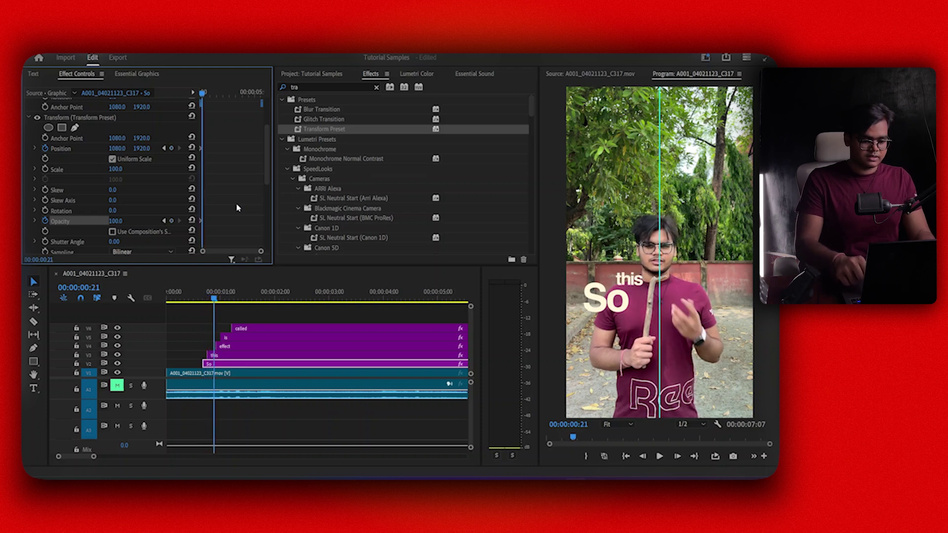
key("Right")
key("Right")
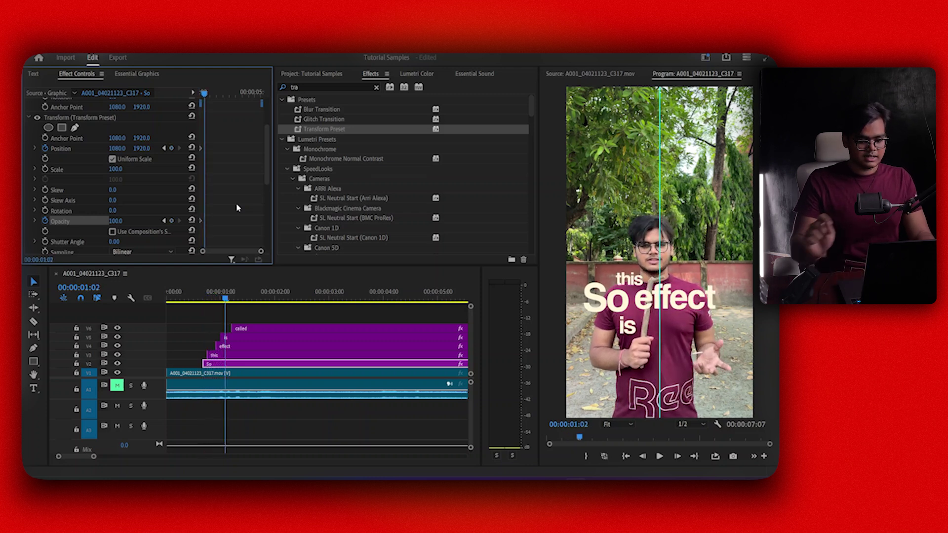
left_click(171, 148)
left_click(171, 221)
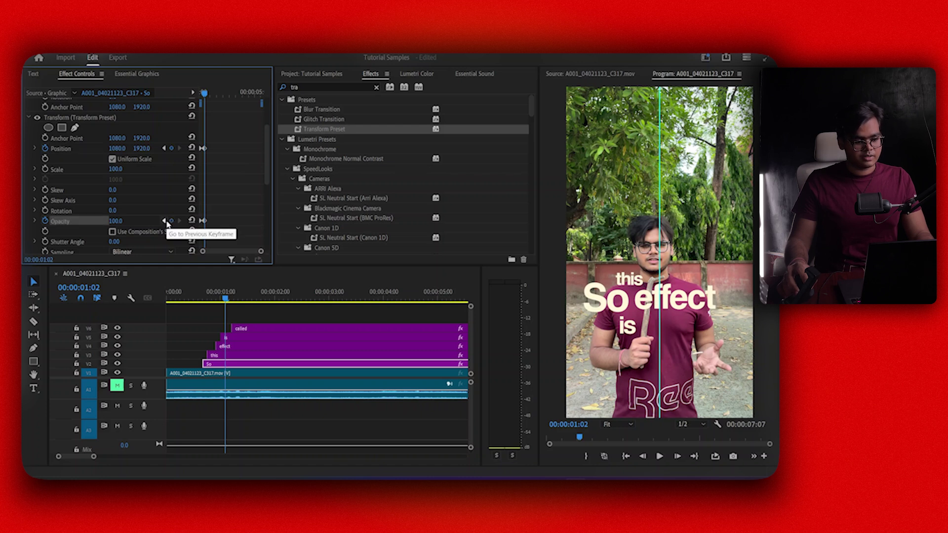
At the starting keyframes of "So" at 00:00:00:16, set the Transform's vertical Position to 2340 and Opacity to 0
left_click(165, 221)
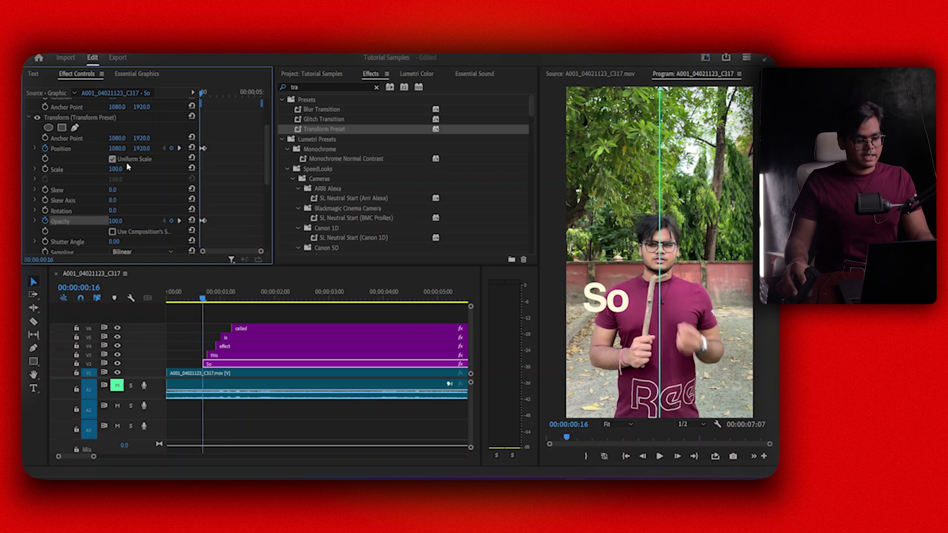
left_click_drag(142, 148, 348, 148)
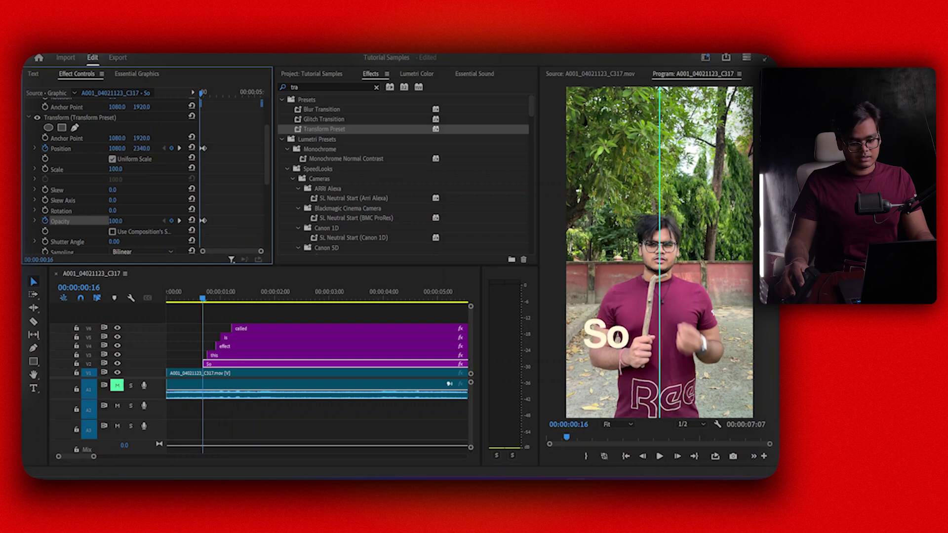
left_click(117, 221)
type("0")
key("Return")
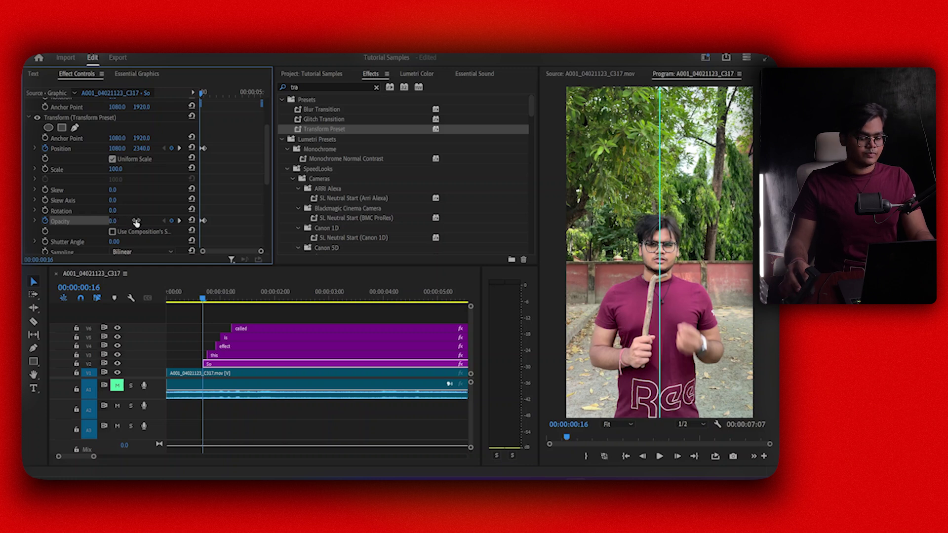
Play back the "So" entrance and scrub through its first frames to check the rise and fade
key("space")
left_click(206, 302)
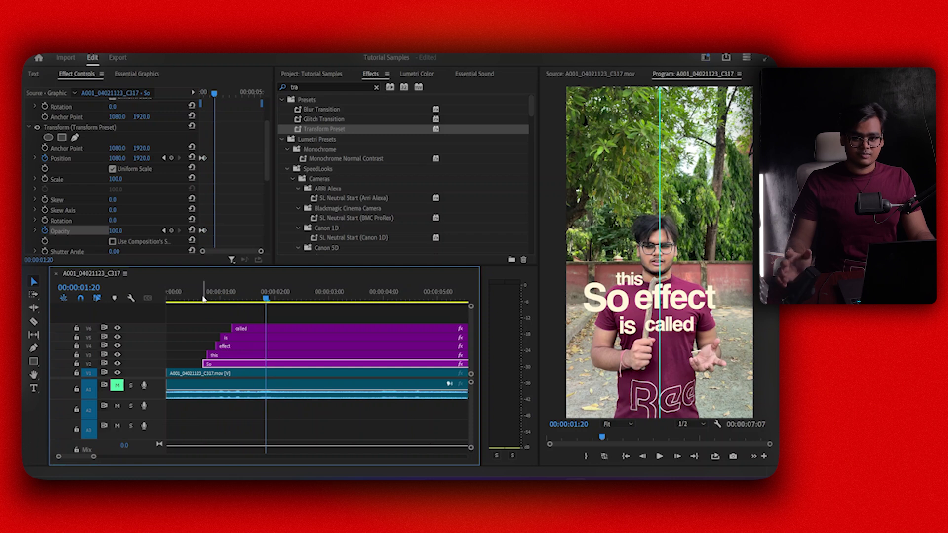
left_click(203, 299)
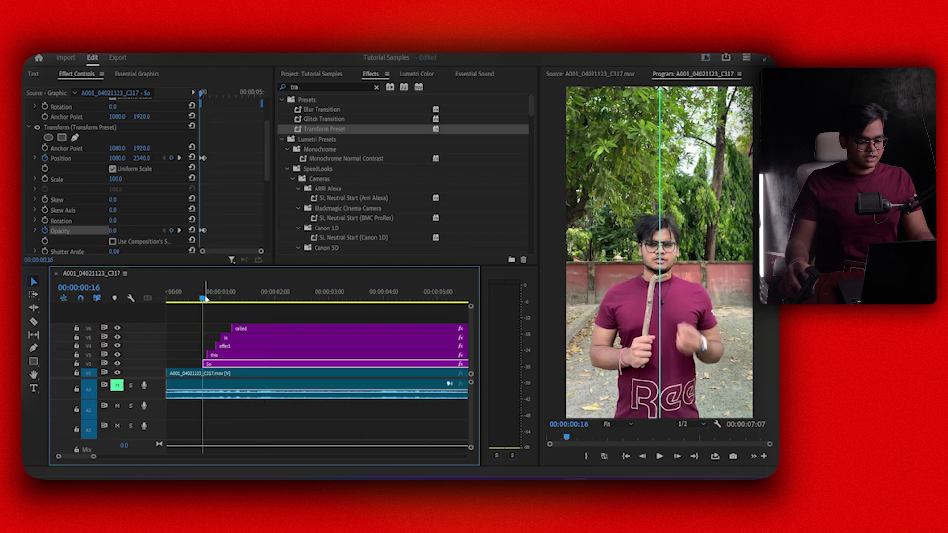
left_click_drag(206, 298, 209, 298)
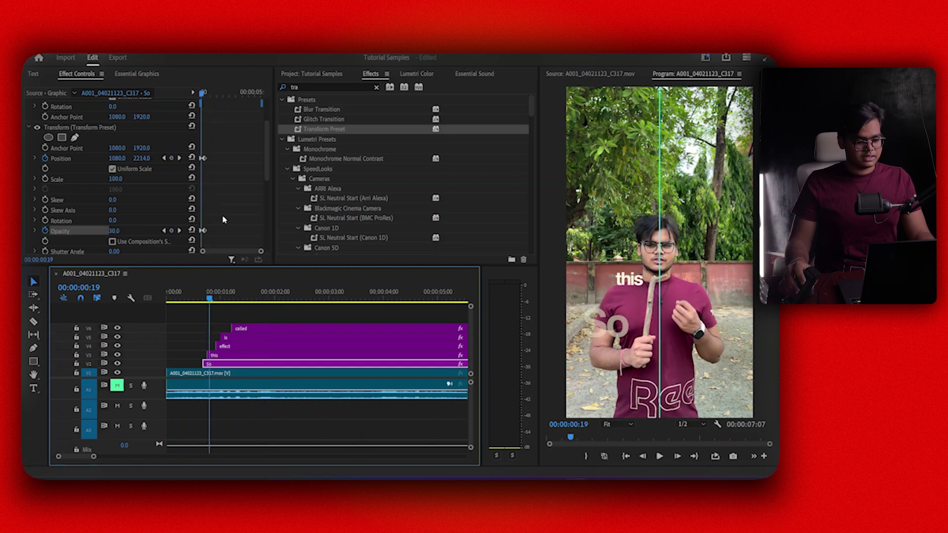
Apply Ease In temporal interpolation to the ending Position and Opacity keyframes of "So"
left_click_drag(260, 251, 250, 252)
left_click_drag(243, 252, 242, 243)
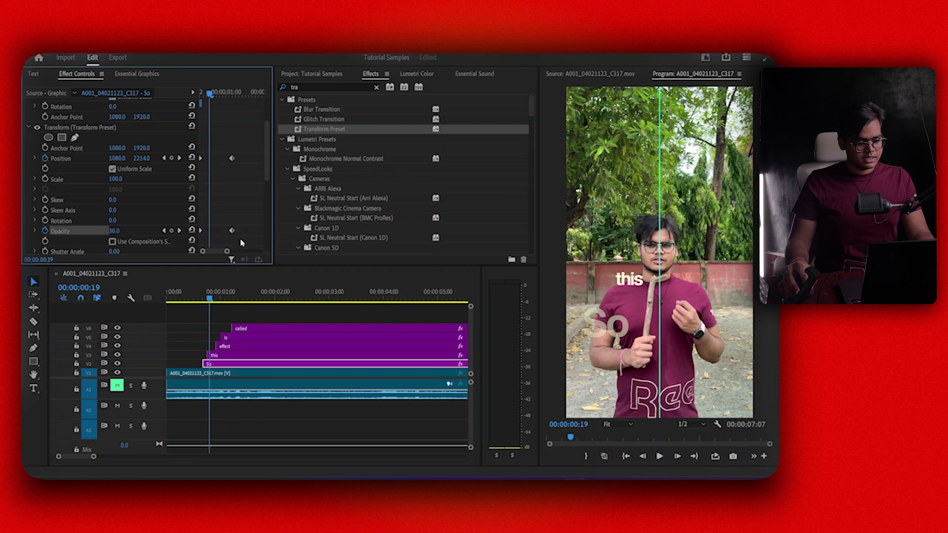
left_click(232, 231)
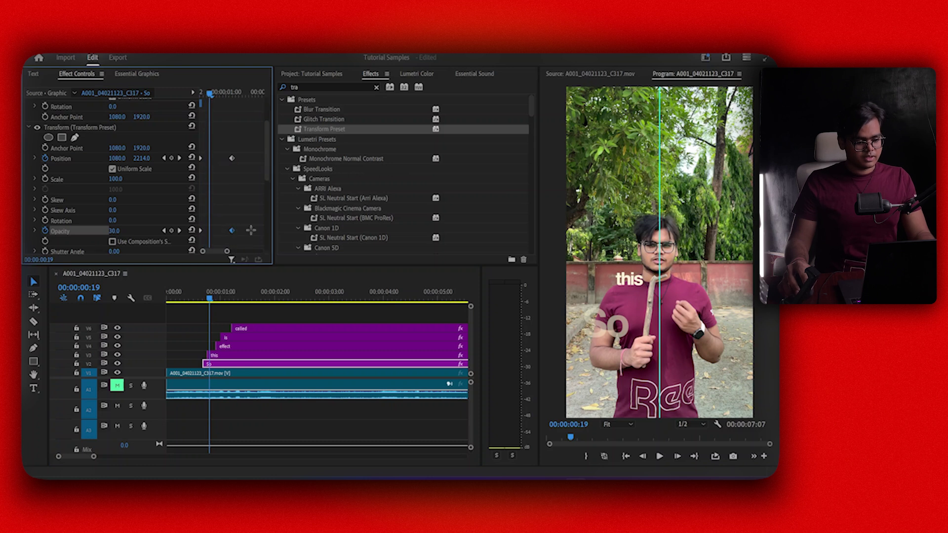
left_click_drag(222, 126, 254, 233)
right_click(233, 160)
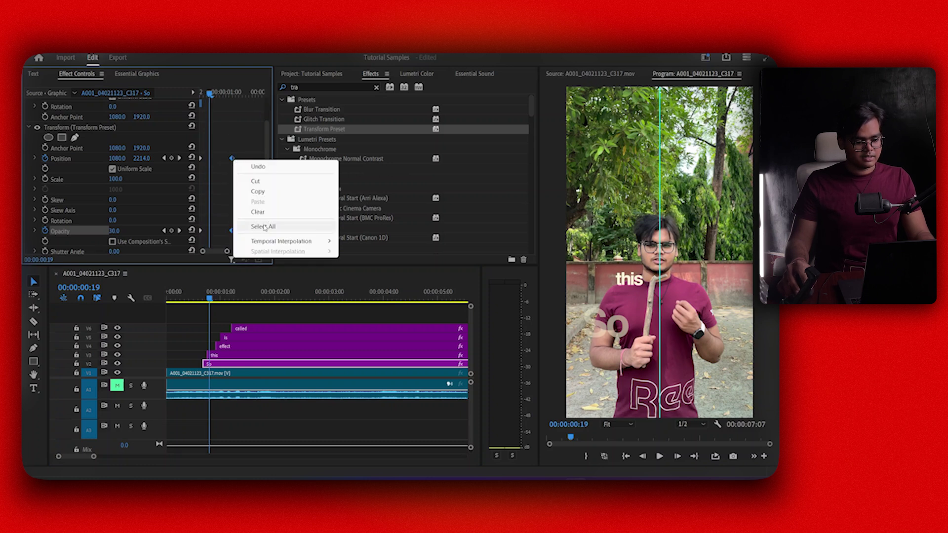
mouse_move(266, 244)
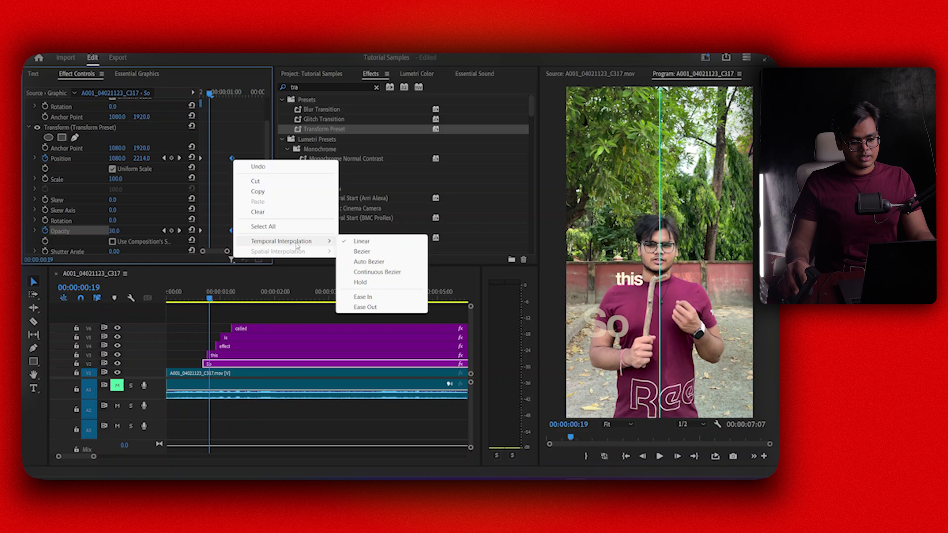
left_click(360, 297)
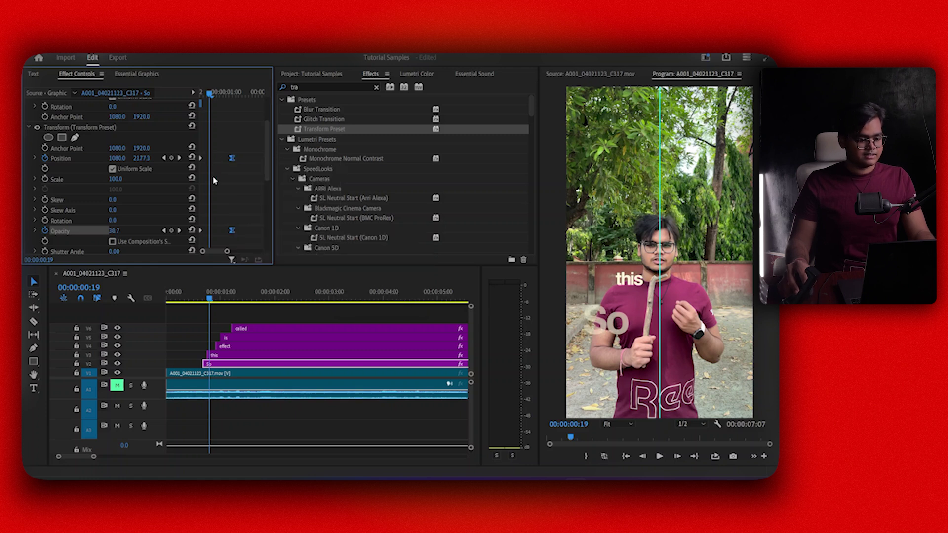
Apply Ease Out temporal interpolation to the starting Position and Opacity keyframes of "So"
left_click(213, 233)
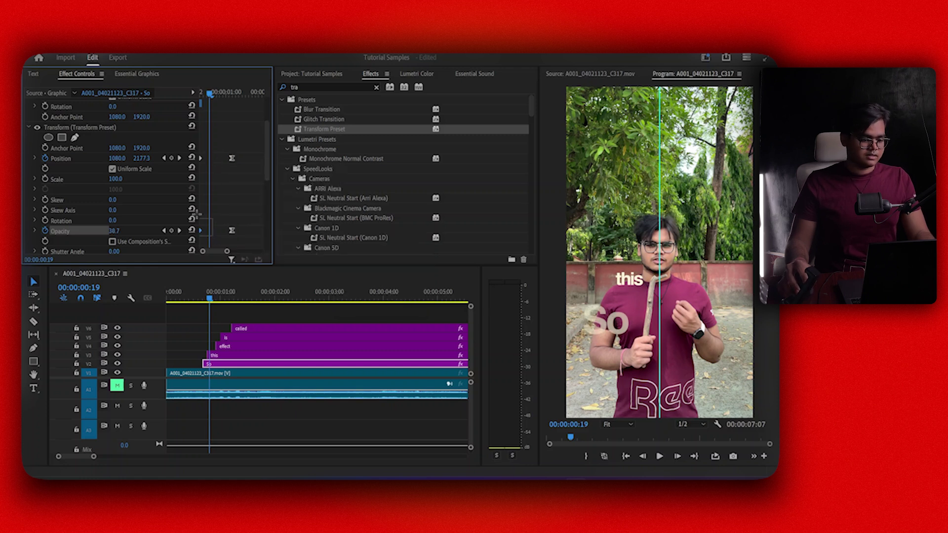
right_click(201, 160)
mouse_move(276, 238)
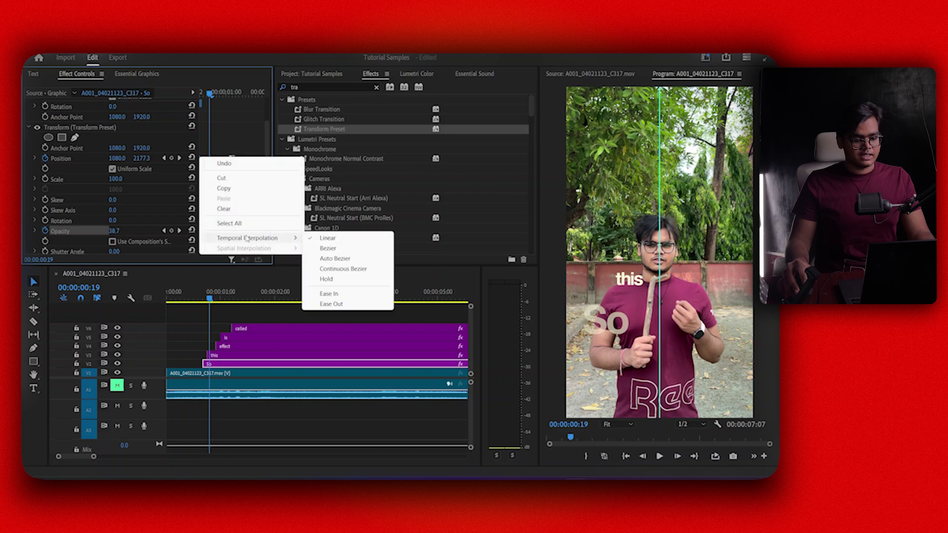
left_click(332, 304)
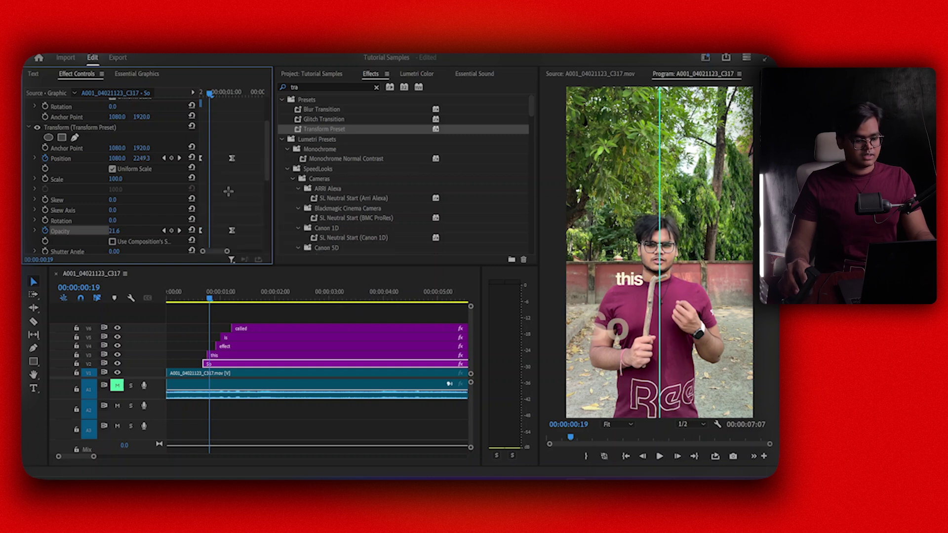
Reshape the Position and Opacity velocity curves of "So" by extending the ending keyframes' ease toward the start, so the speed peaks early
left_click(35, 159)
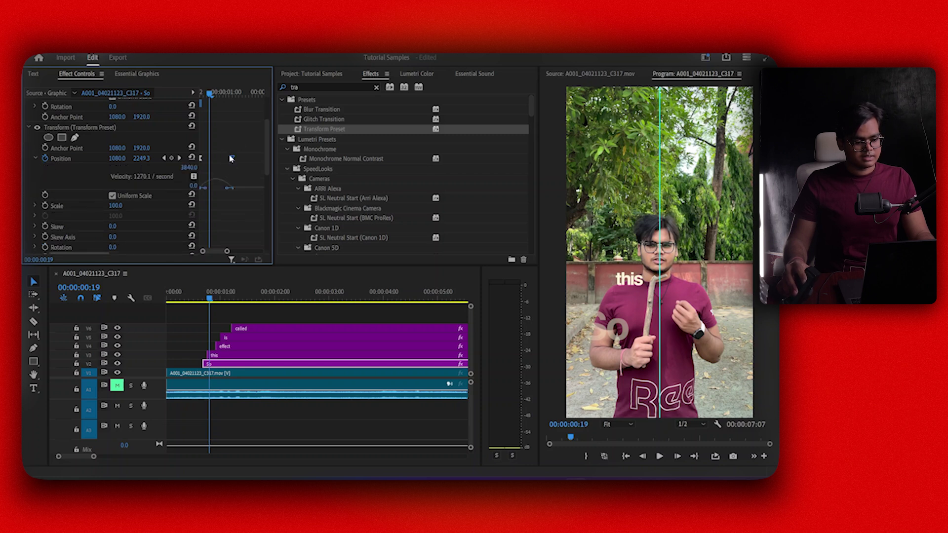
left_click_drag(228, 192, 219, 192)
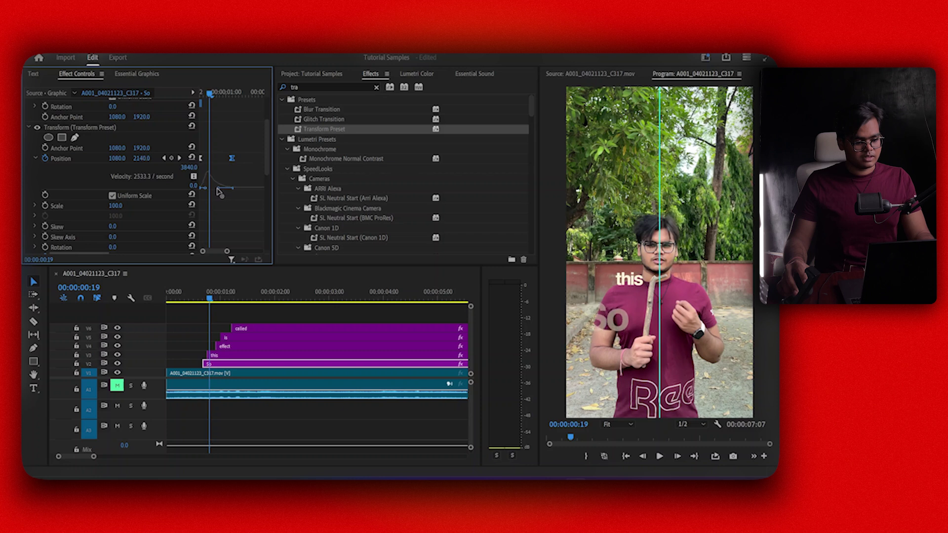
scroll(226, 205, "down", 3)
left_click(232, 218)
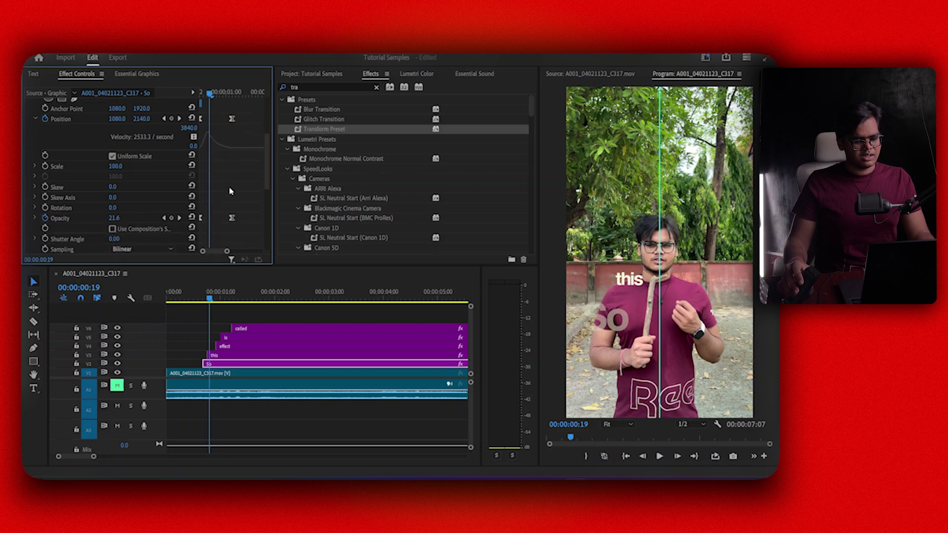
scroll(33, 220, "down", 1)
left_click(35, 199)
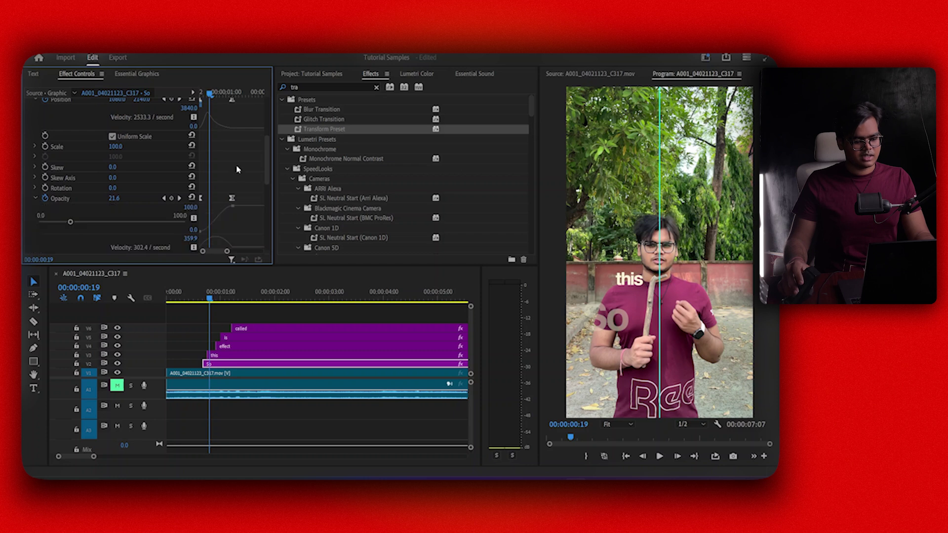
scroll(234, 166, "down", 3)
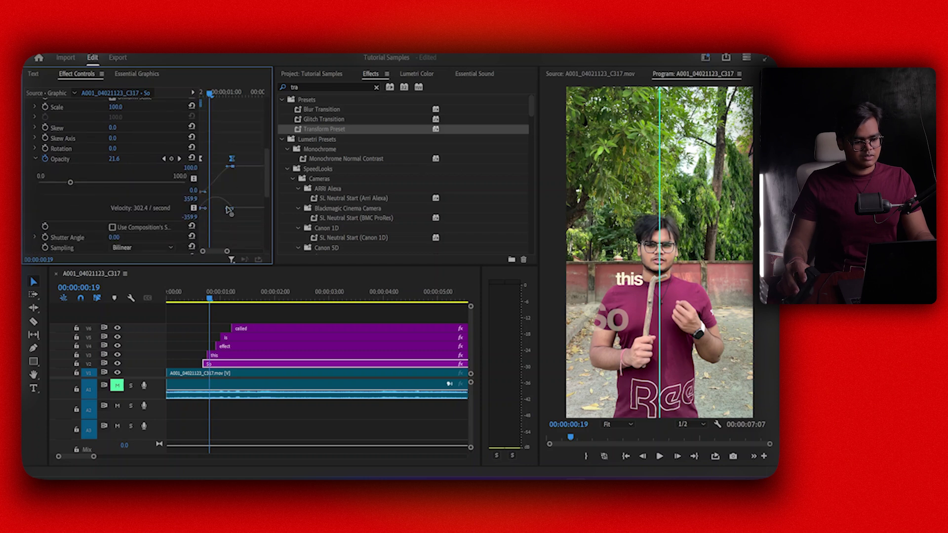
left_click_drag(229, 210, 214, 208)
Play back and scrub the start of "So" to review the eased motion
left_click(193, 311)
left_click(200, 291)
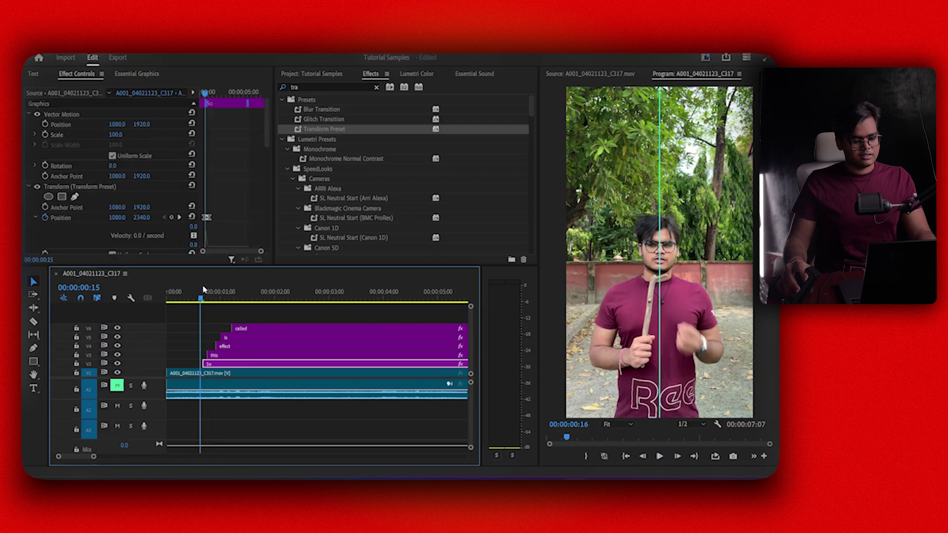
key("space")
left_click(204, 293)
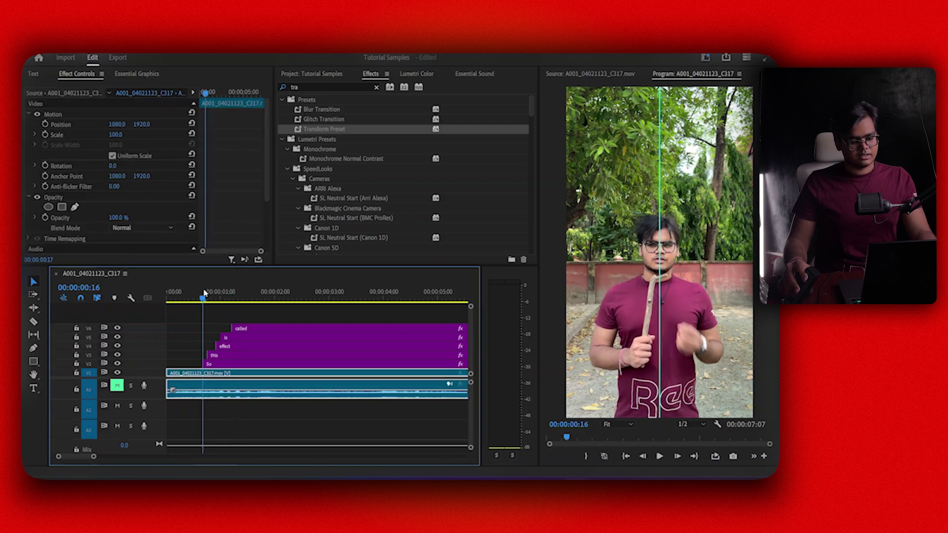
mouse_move(204, 293)
left_mouse_down()
mouse_move(226, 293)
mouse_move(210, 289)
left_mouse_up()
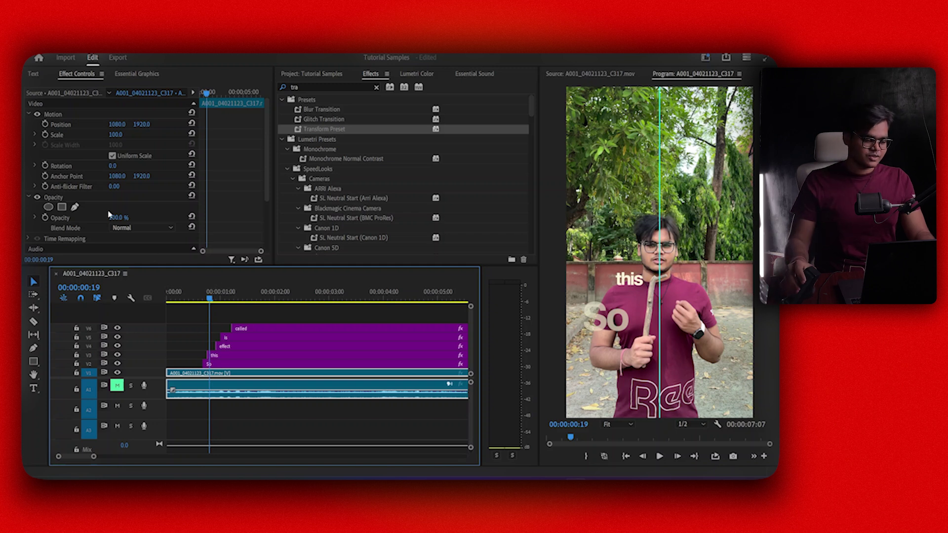
Set the Shutter Angle in the Transform effect of the "So" clip to 360
scroll(101, 200, "down", 3)
left_click(237, 364)
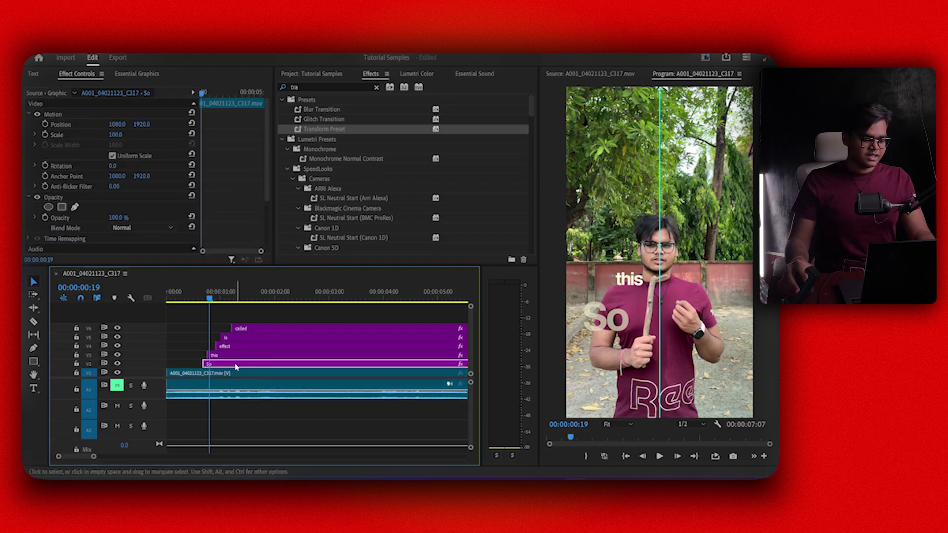
scroll(74, 193, "down", 5)
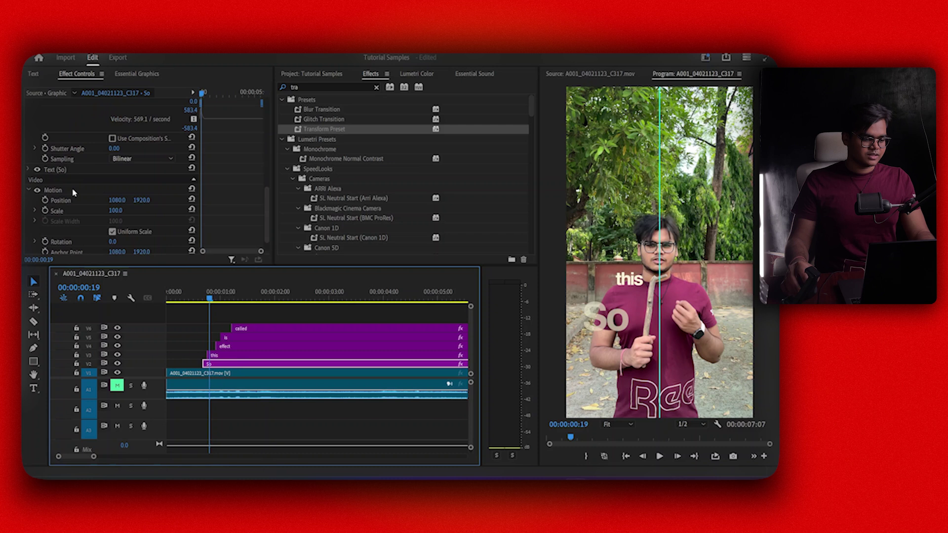
scroll(74, 193, "up", 3)
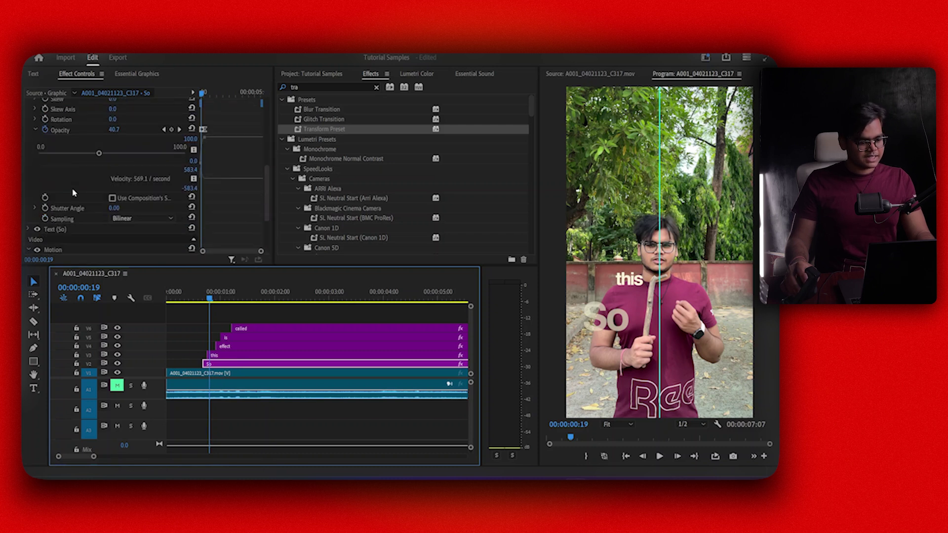
scroll(74, 192, "down", 2)
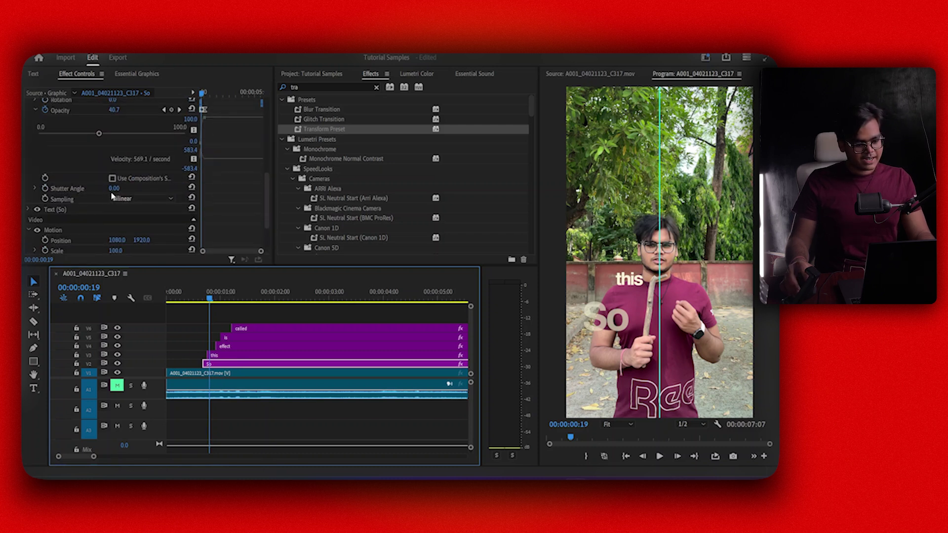
left_click(113, 189)
type("360")
key("Return")
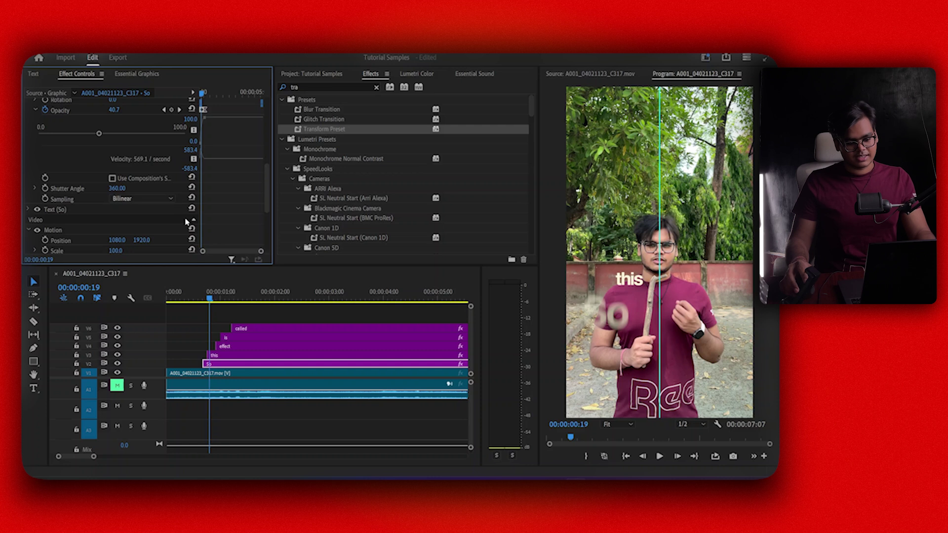
Play back the "So" entrance from its start to check the motion blur
left_click(207, 296)
key("space")
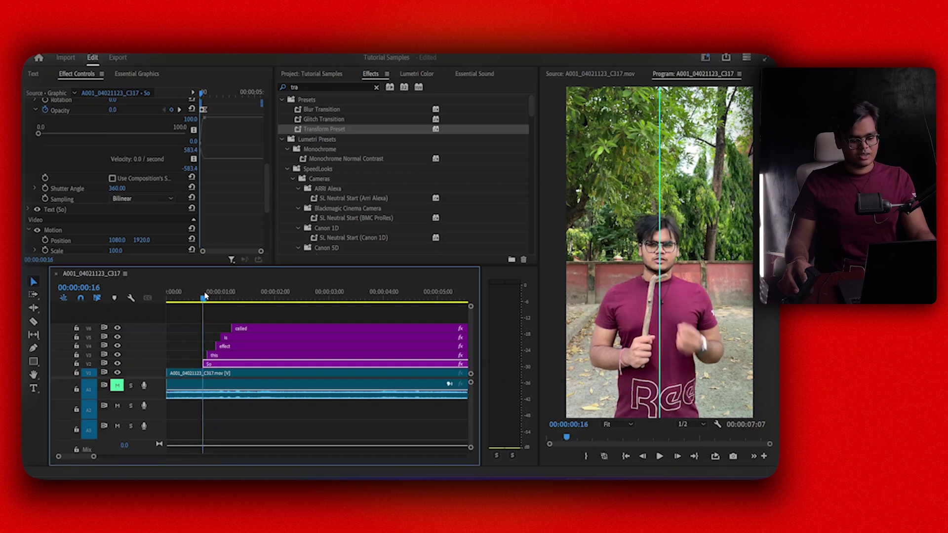
left_click(205, 296)
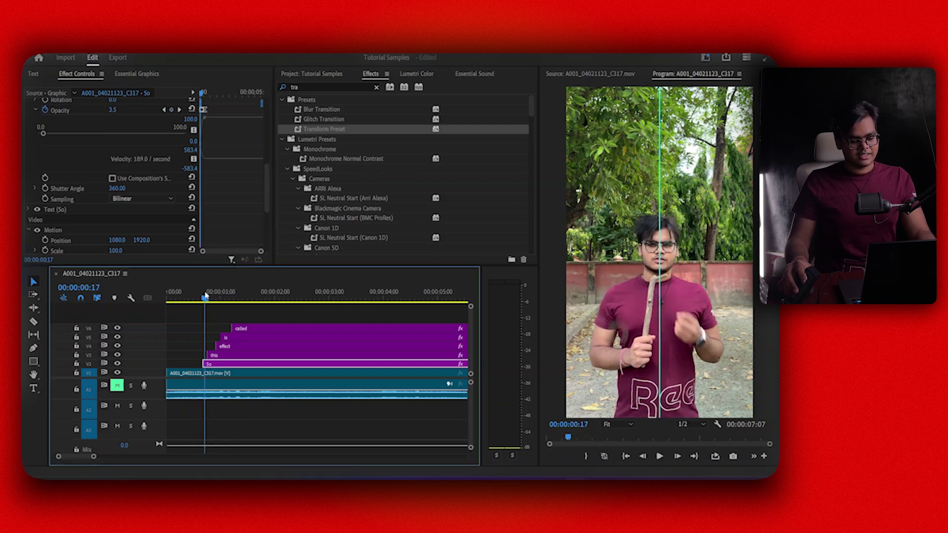
key("space")
Check the Save Preset option for the Transform effect on the "So" clip, then dismiss it without saving
scroll(55, 164, "up", 4)
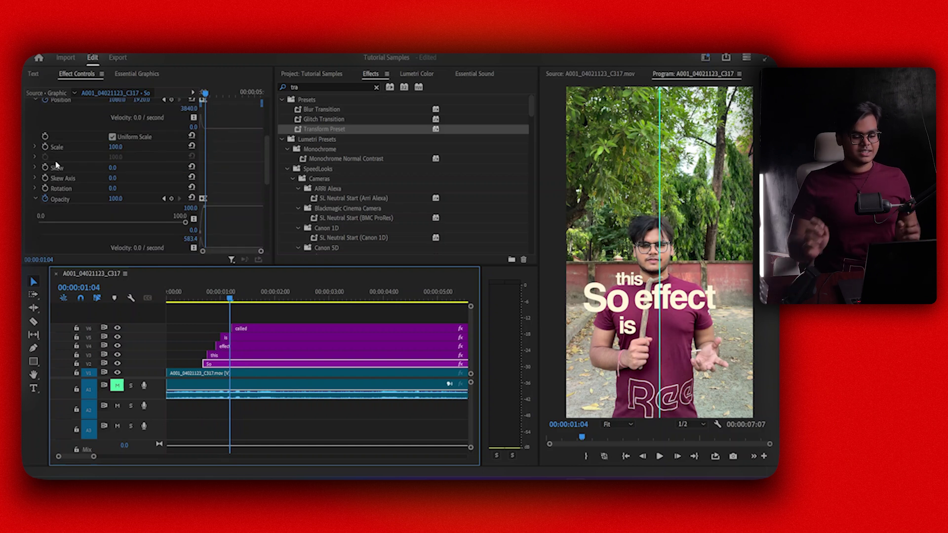
scroll(56, 164, "up", 3)
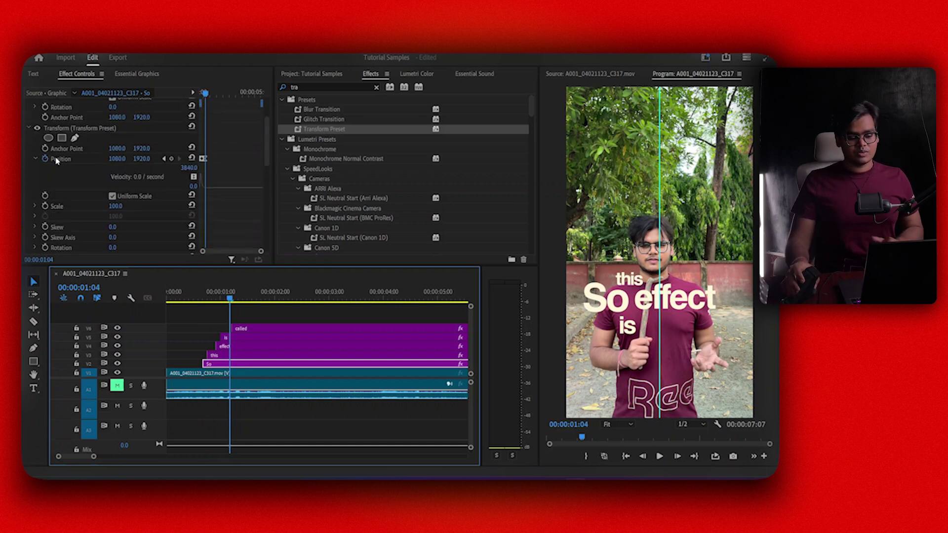
left_click(29, 130)
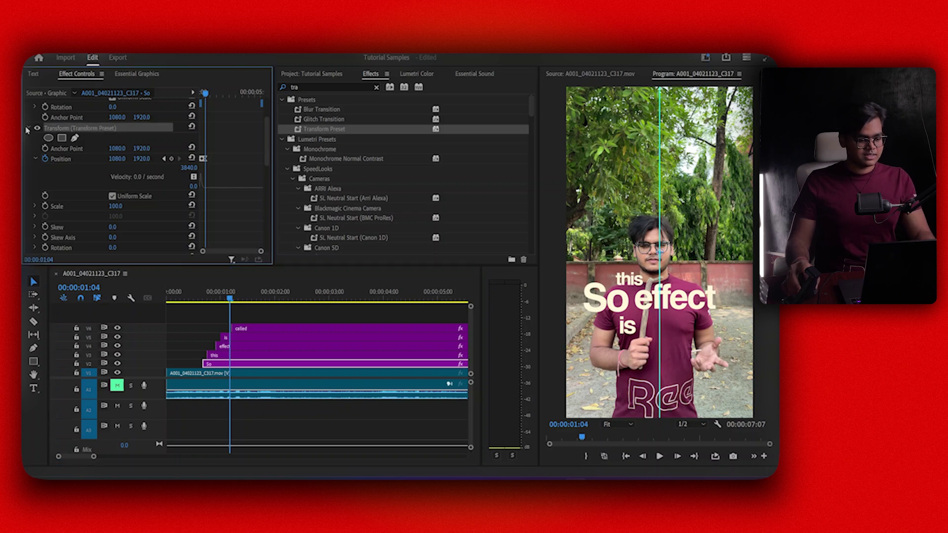
right_click(90, 131)
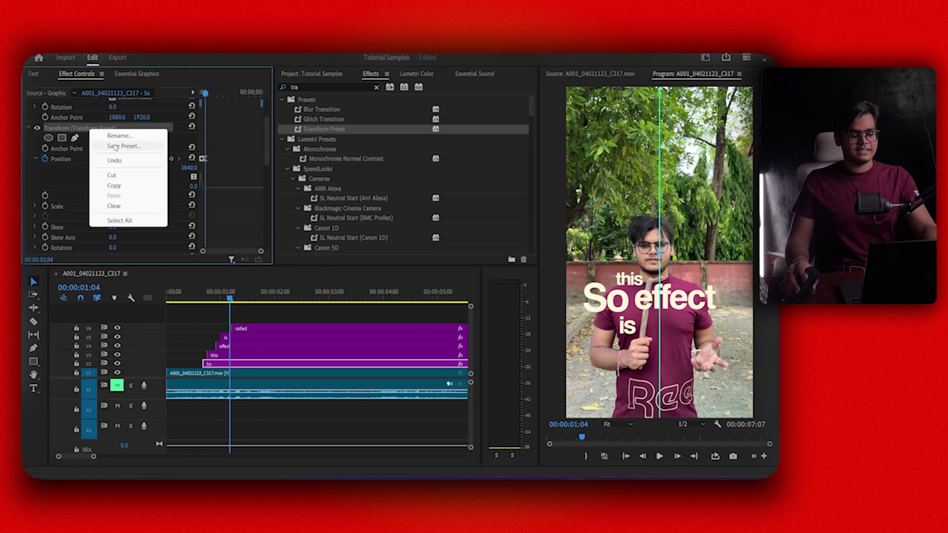
left_click(181, 340)
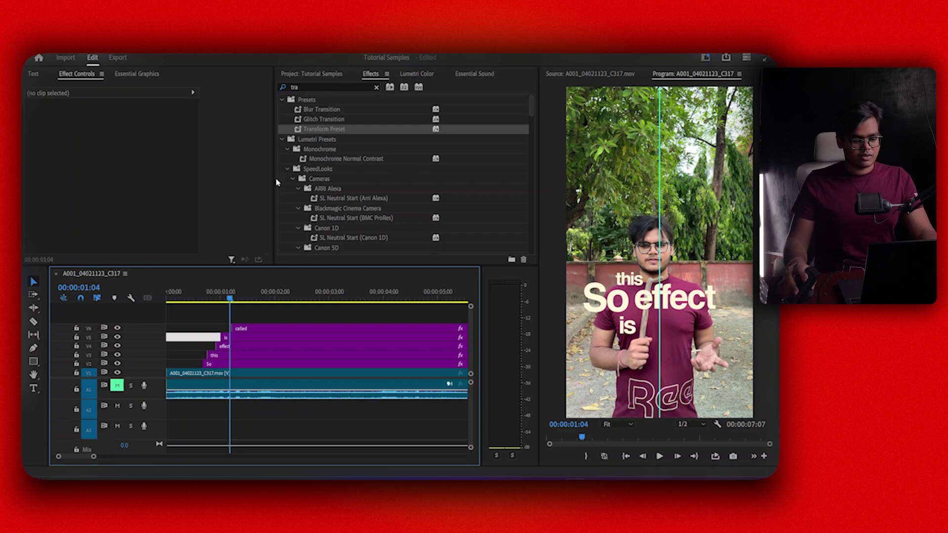
Delete the Transform effect from the "So" text clip
left_click(209, 364)
left_click(85, 186)
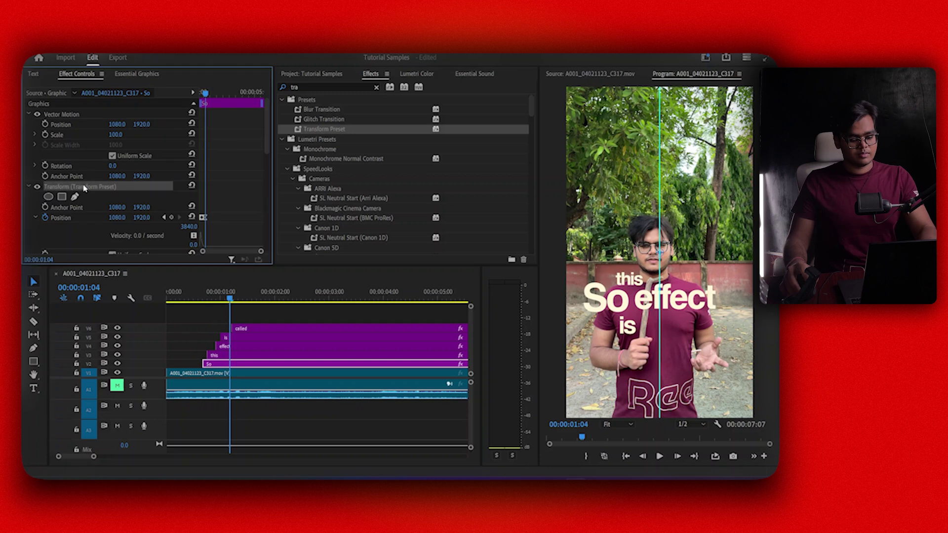
key("Delete")
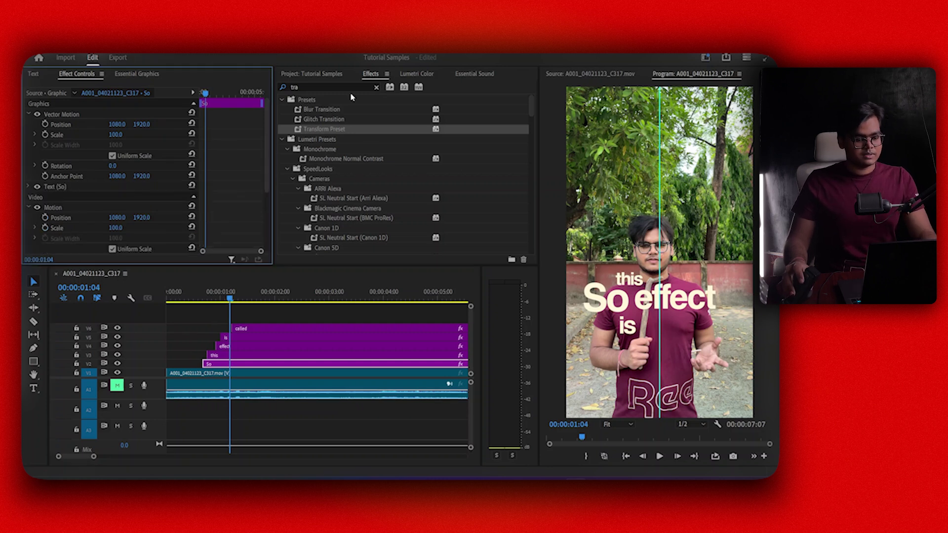
Clear the effects search and apply the saved Fade-In Slide-Up preset to all five word clips at once
left_click(381, 88)
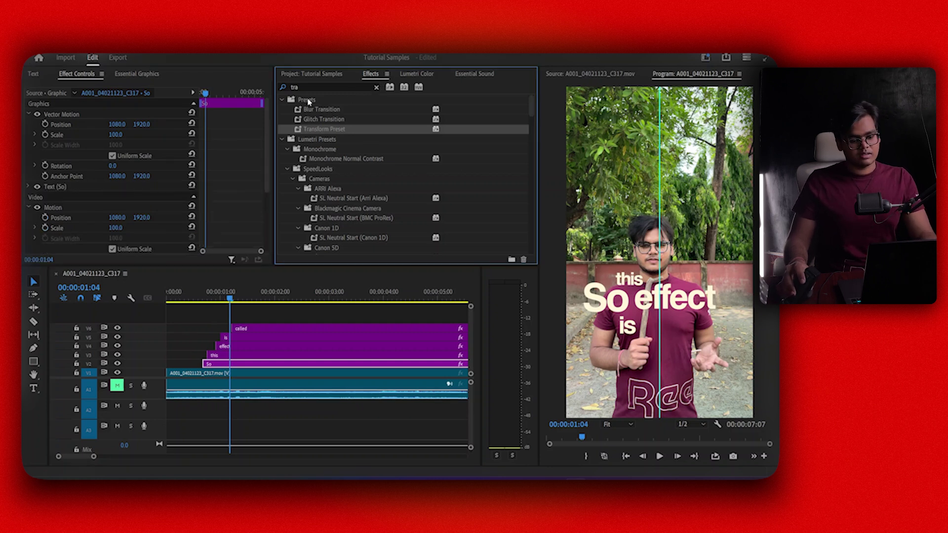
left_click(377, 88)
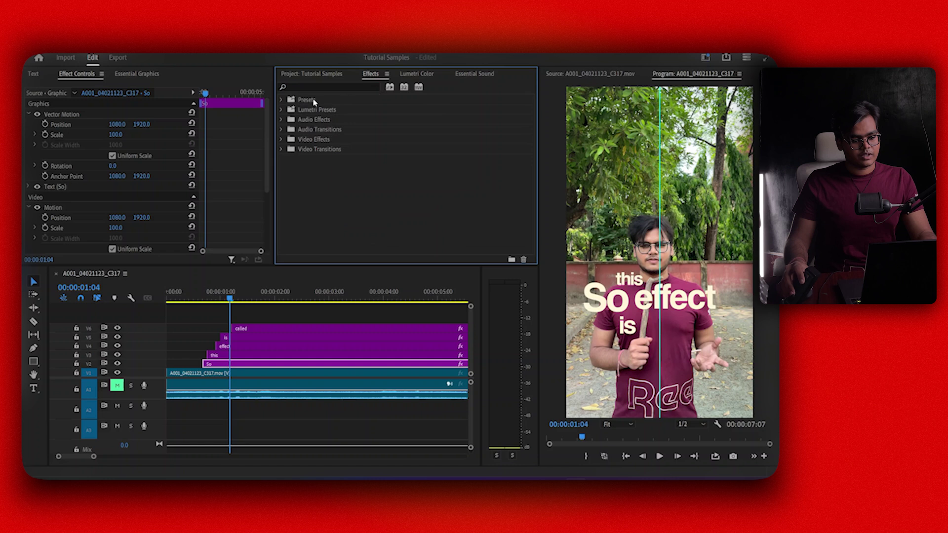
left_click(280, 100)
scroll(346, 148, "down", 5)
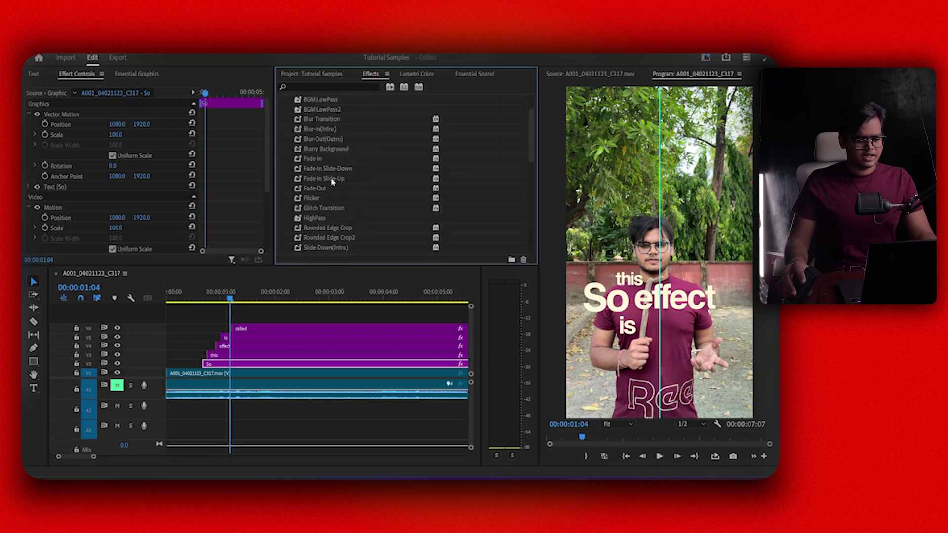
left_click_drag(201, 318, 248, 362)
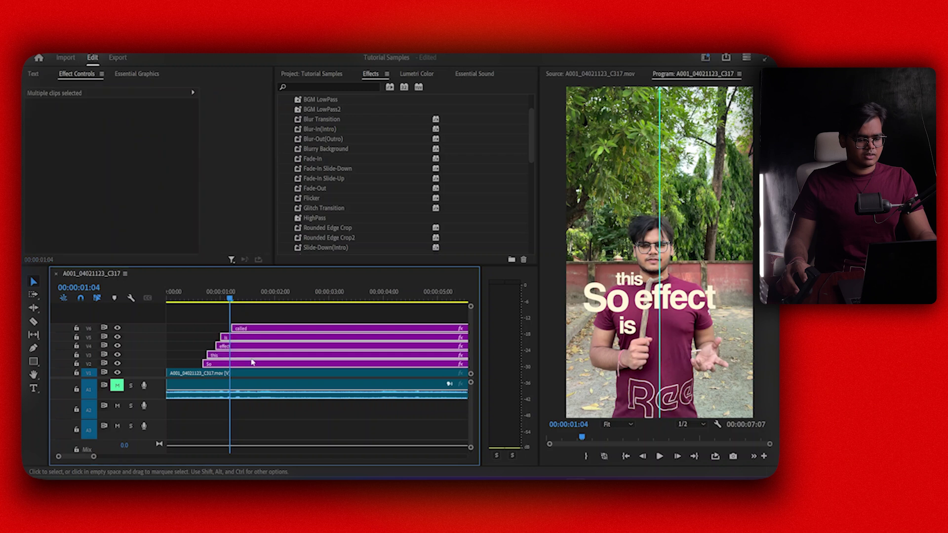
left_click(335, 180)
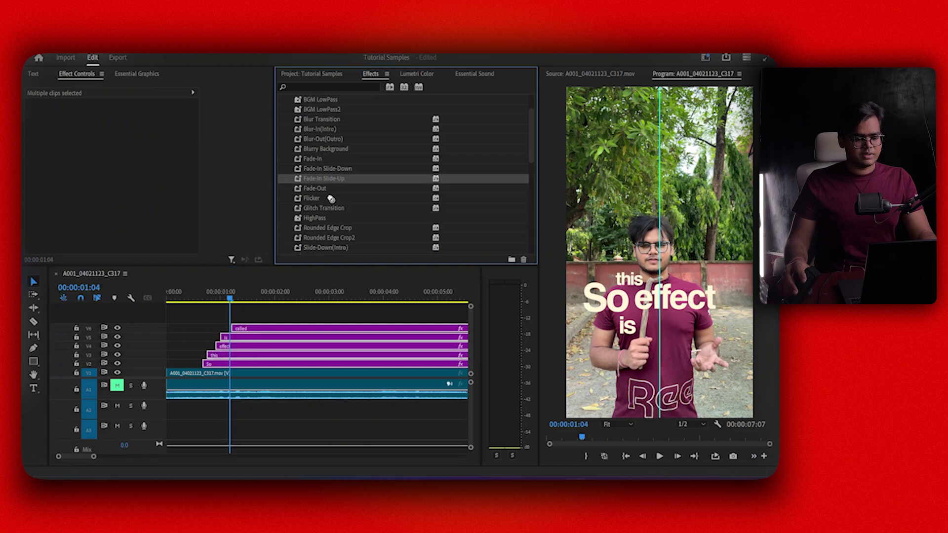
left_click_drag(331, 199, 261, 341)
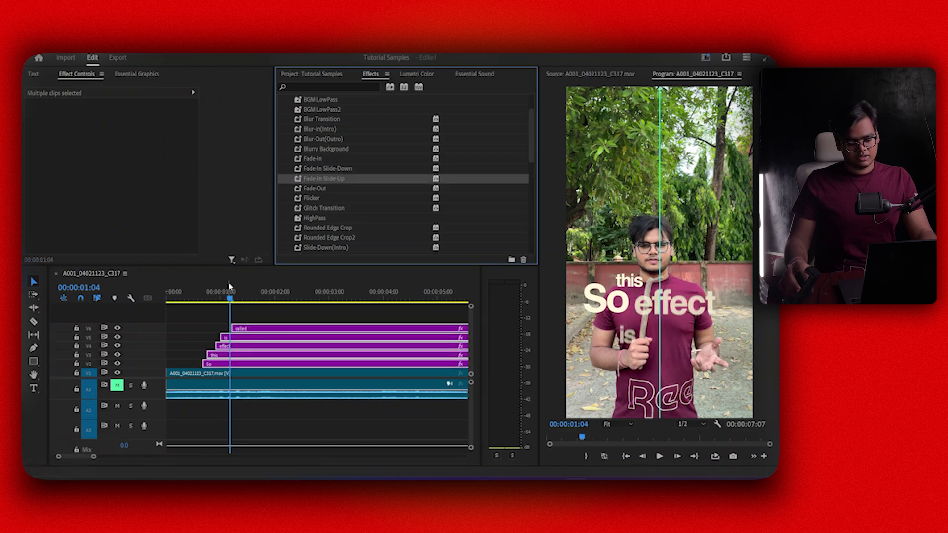
Play back the word sequence from just before "So" to check the slide-up entrances
left_click_drag(219, 290, 196, 289)
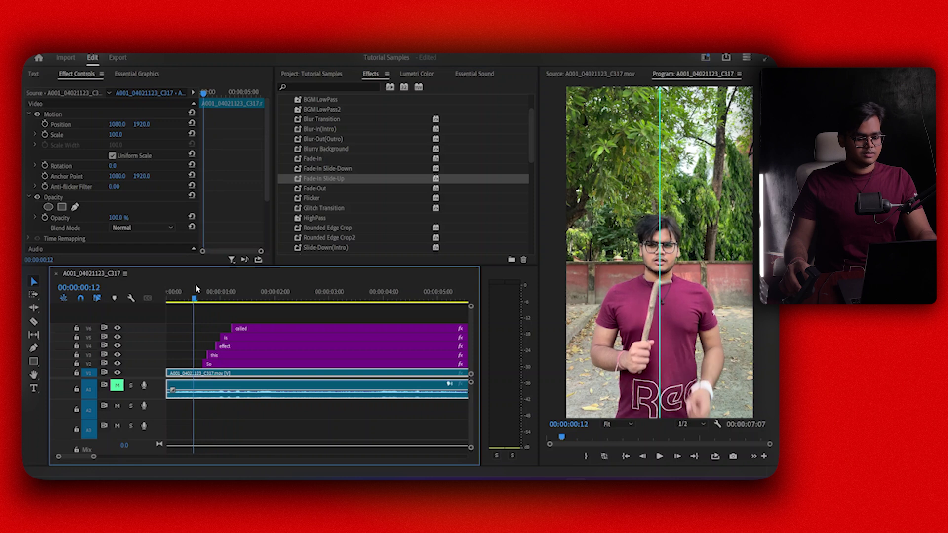
key("space")
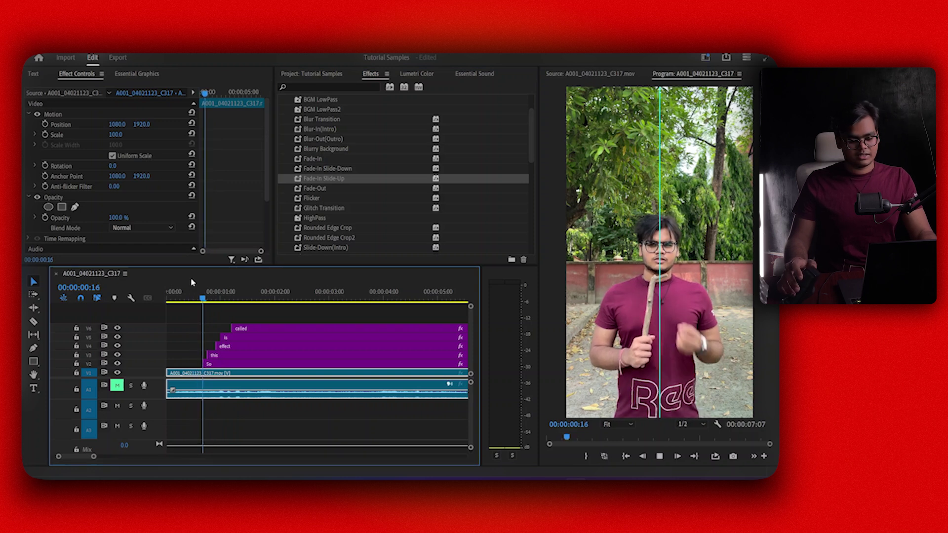
key("space")
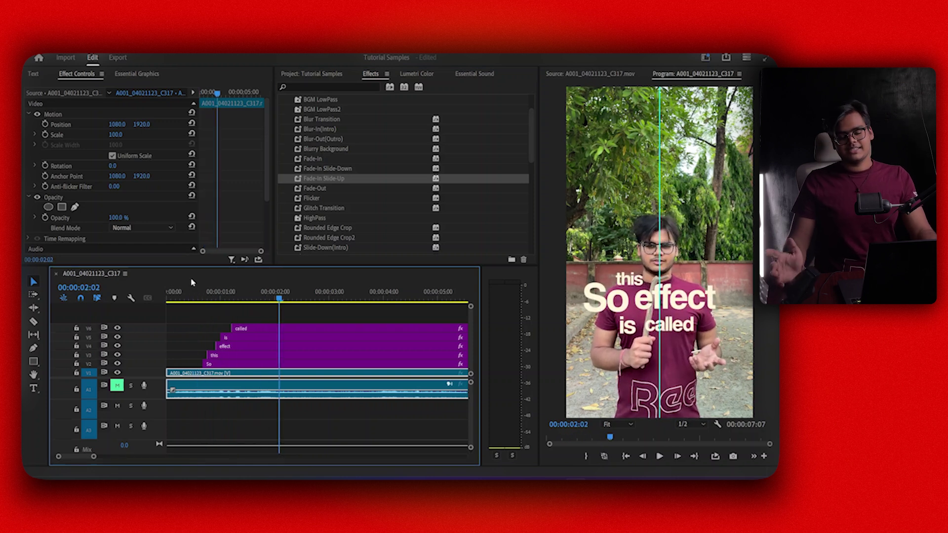
scroll(494, 148, "down", 3)
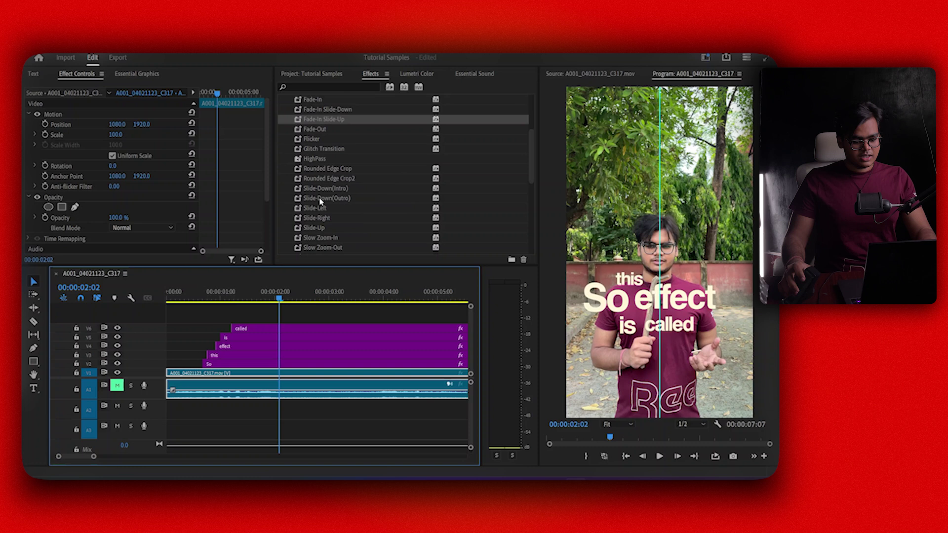
scroll(341, 204, "up", 1)
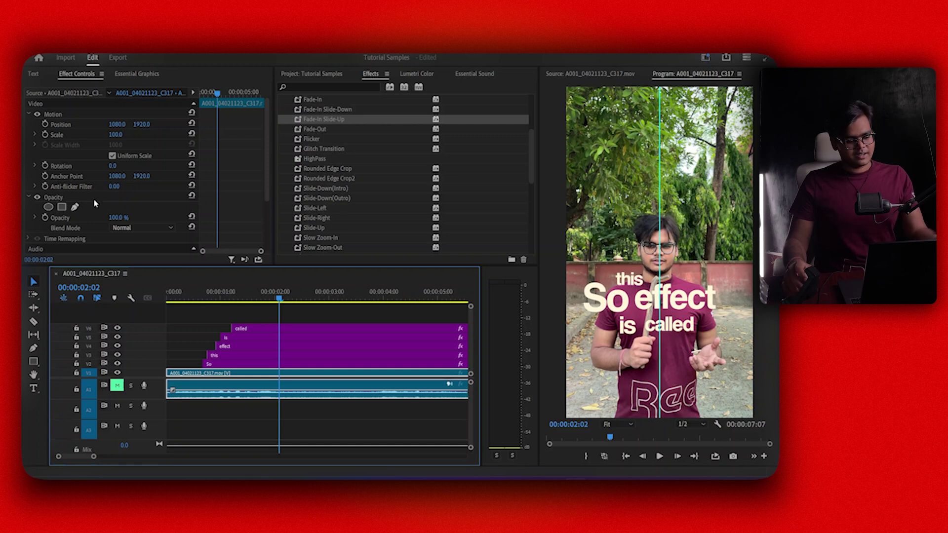
scroll(359, 154, "down", 3)
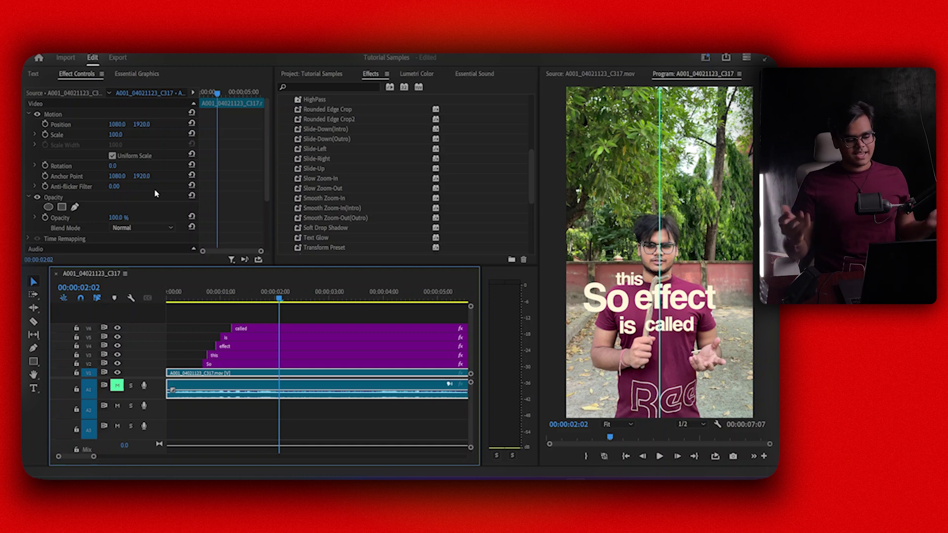
Replay the animated words from the start of "So" through "called"
mouse_move(211, 294)
left_mouse_down()
mouse_move(229, 295)
mouse_move(206, 295)
left_mouse_up()
key("space")
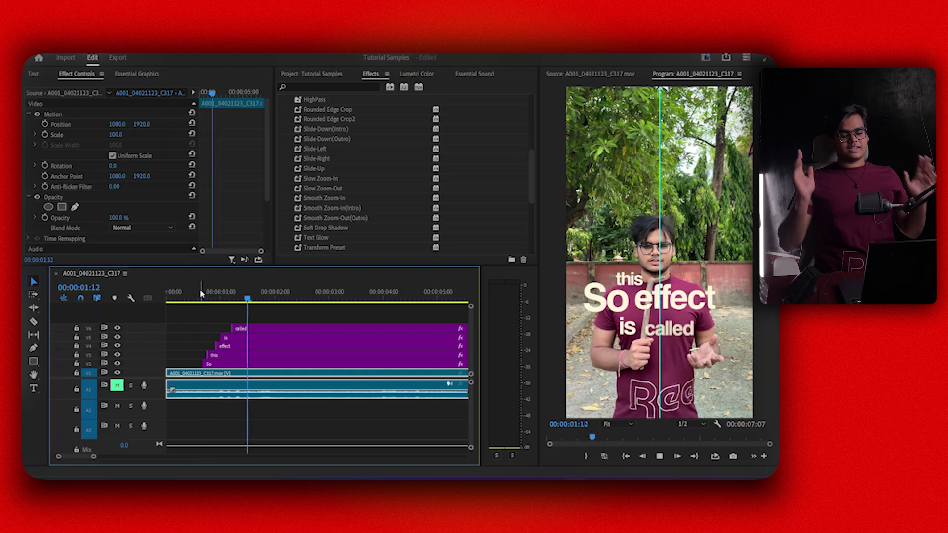
key("space")
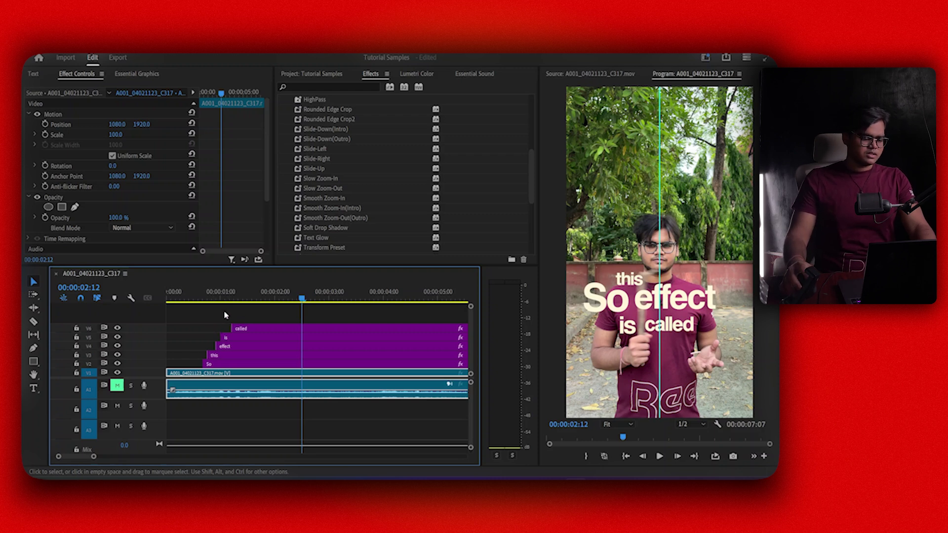
Apply the Soft Drop Shadow preset to all five word clips from "So" to "called"
left_click(211, 324)
left_click_drag(209, 318, 255, 365)
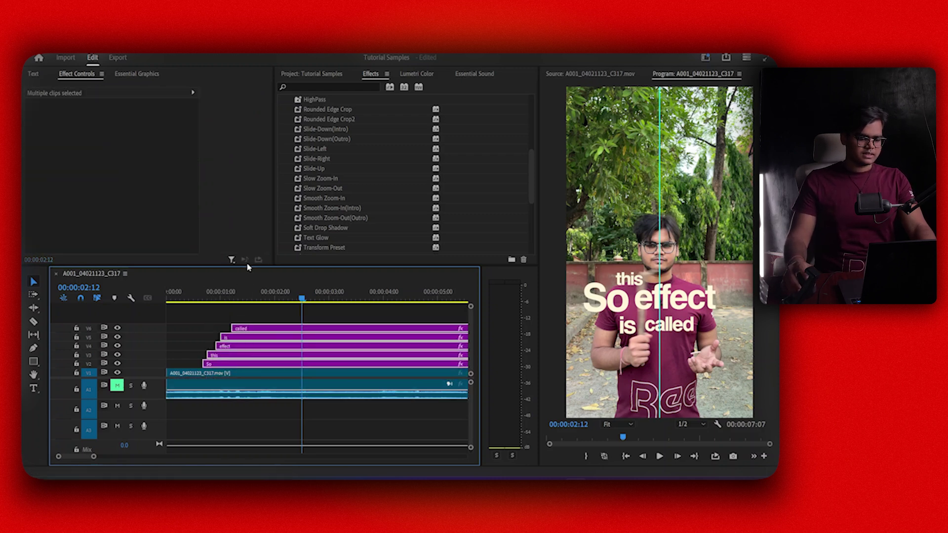
scroll(335, 205, "down", 3)
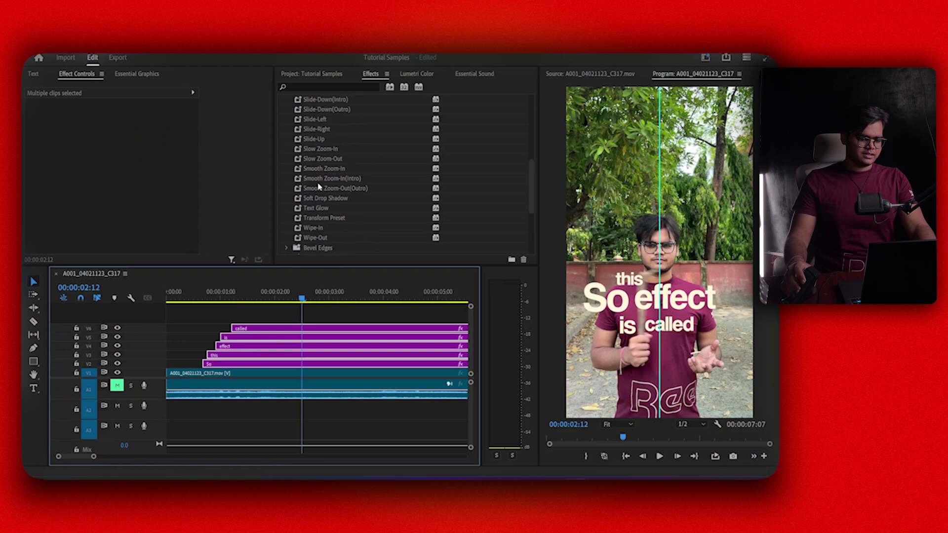
scroll(320, 186, "up", 1)
scroll(330, 185, "up", 6)
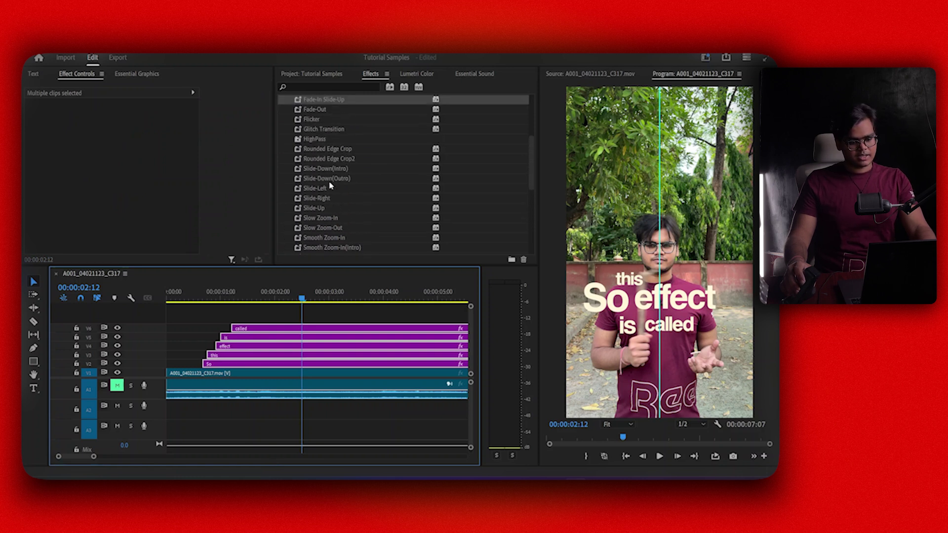
scroll(329, 185, "down", 9)
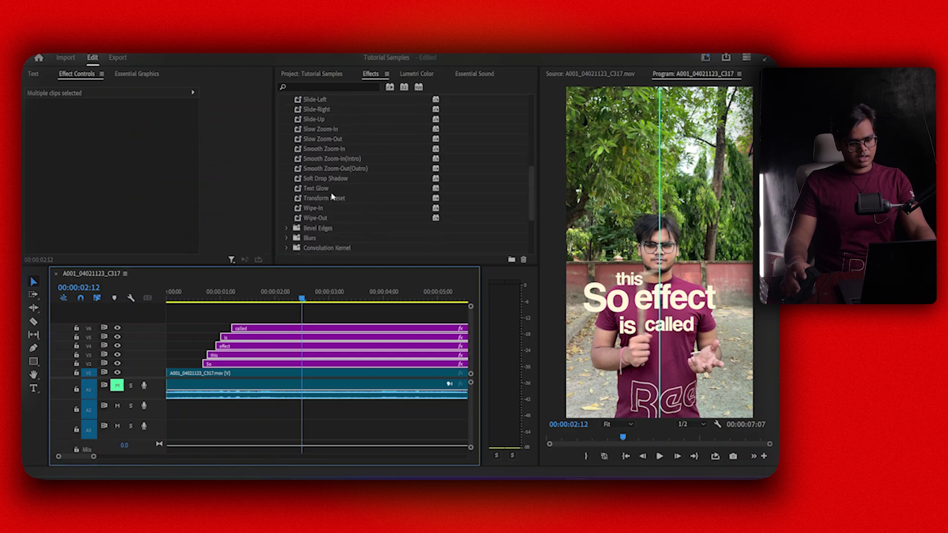
left_click_drag(316, 184, 234, 359)
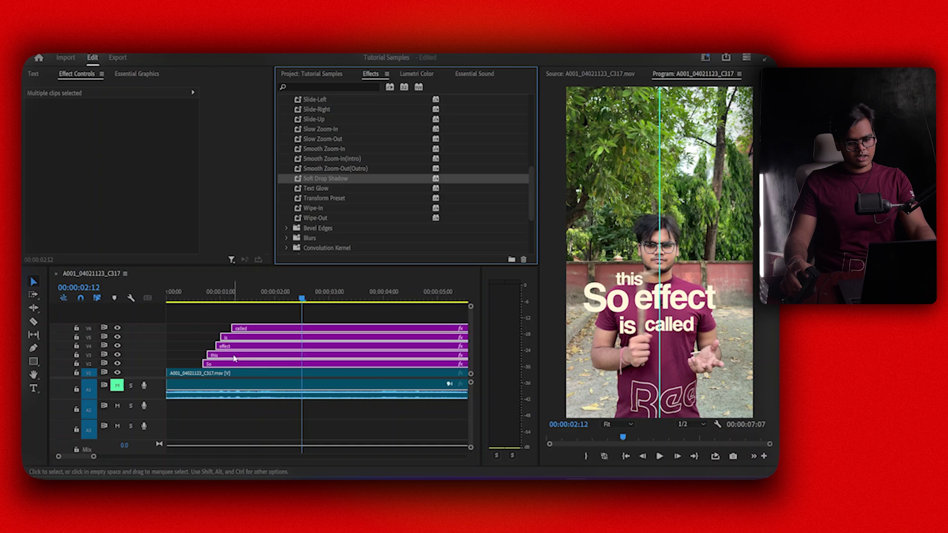
Play back the word sequence from just before "So" to review the animation with the drop shadow
left_click(200, 297)
left_click(209, 309)
key("space")
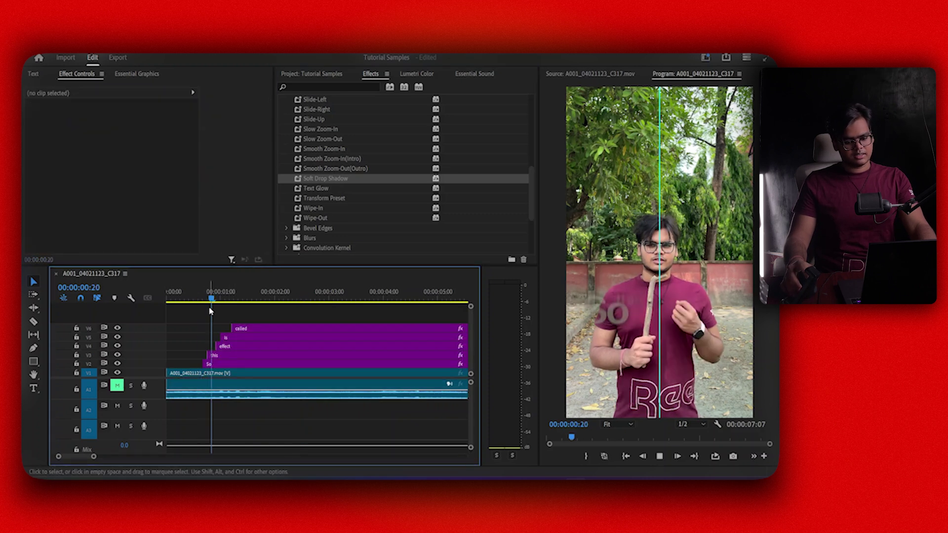
key("d")
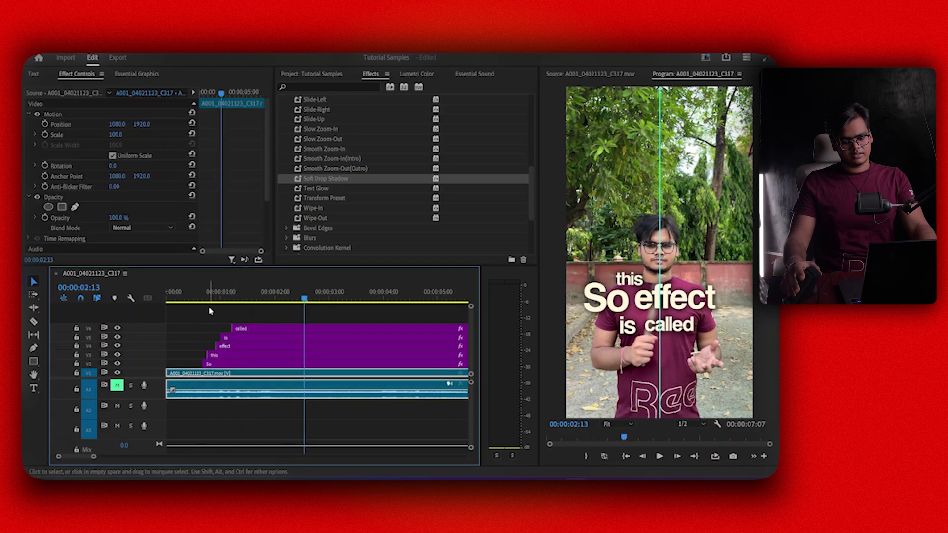
key("space")
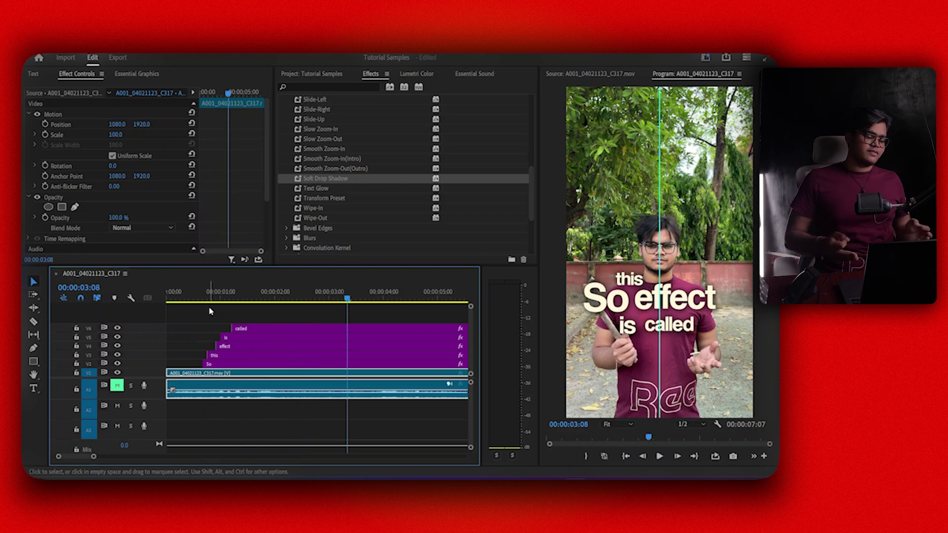